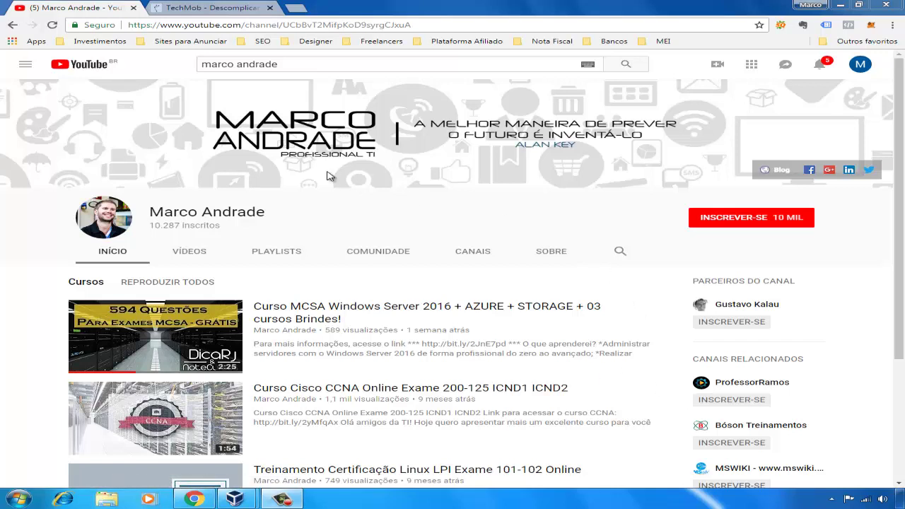
Subscribe to the open YouTube channel and browse the articles on the TechMob home page.
left_click(757, 225)
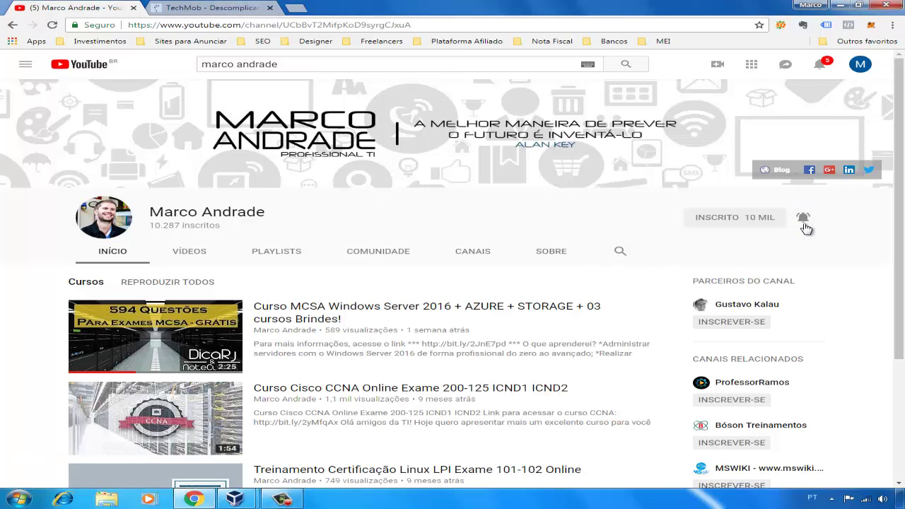
left_click(238, 10)
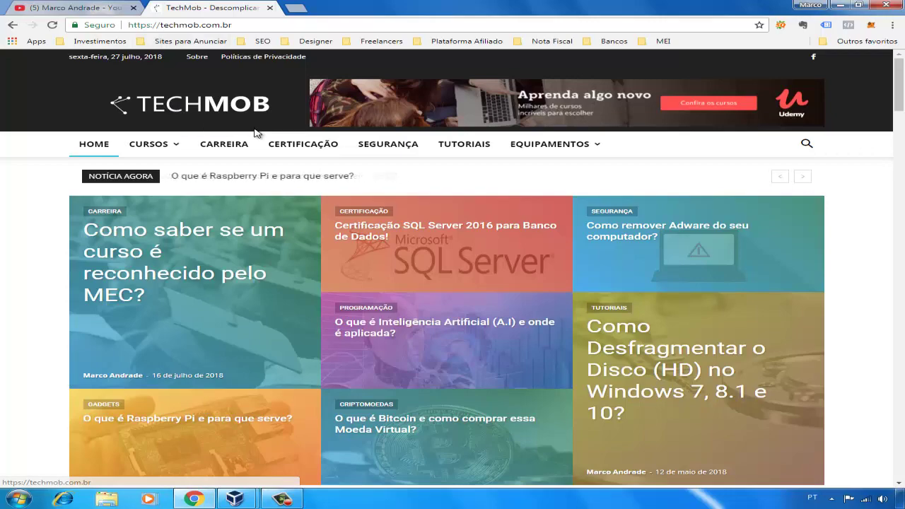
scroll(256, 133, "down", 2)
scroll(256, 133, "down", 5)
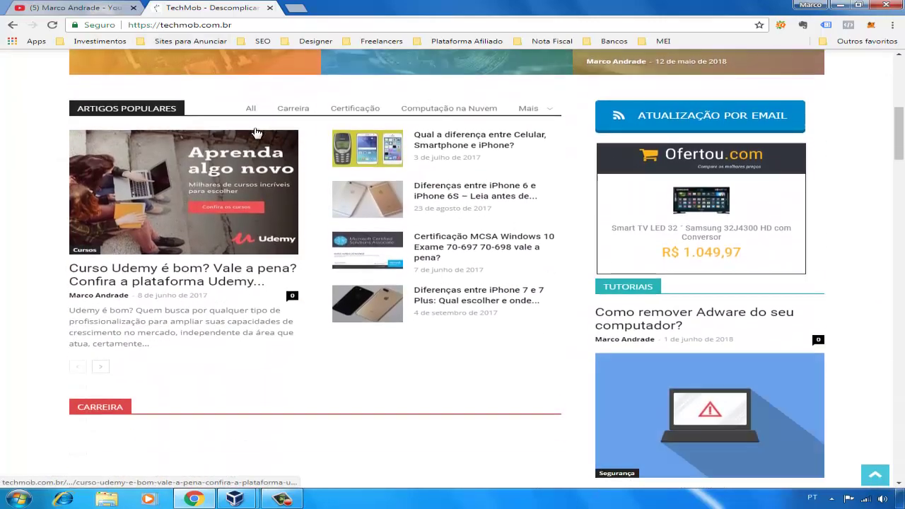
scroll(256, 133, "down", 9)
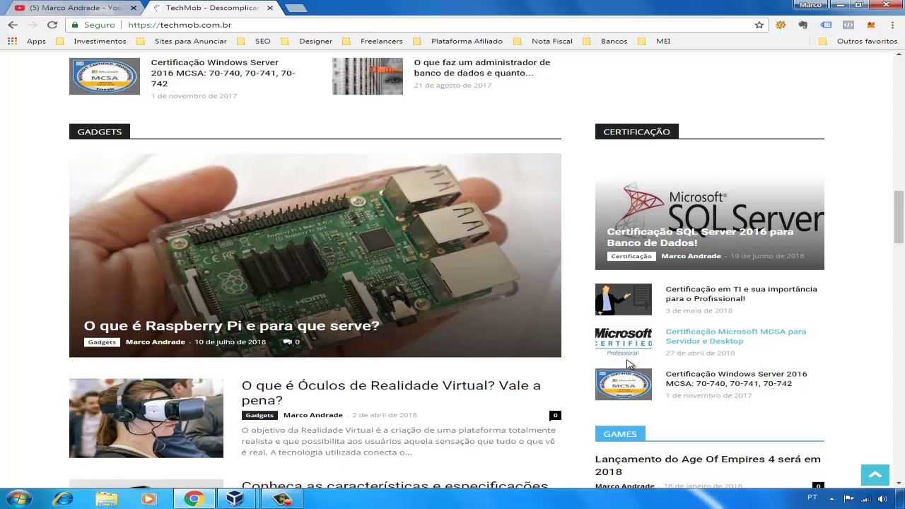
Switch to the Windows Server 2012 (Domínio) virtual machine.
mouse_move(235, 501)
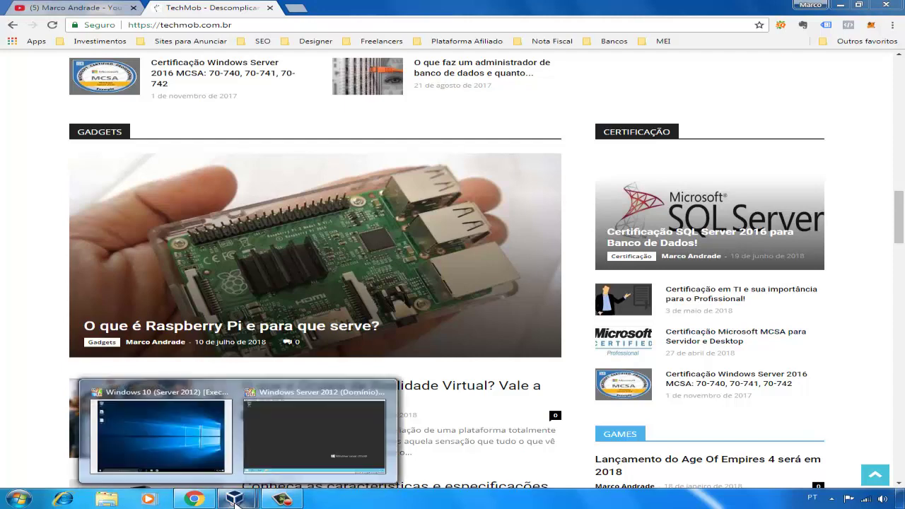
mouse_move(305, 442)
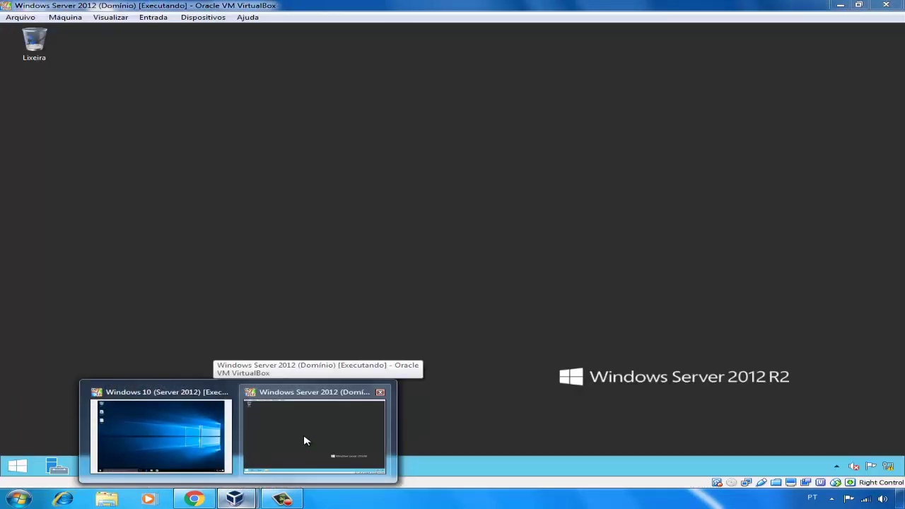
mouse_move(209, 433)
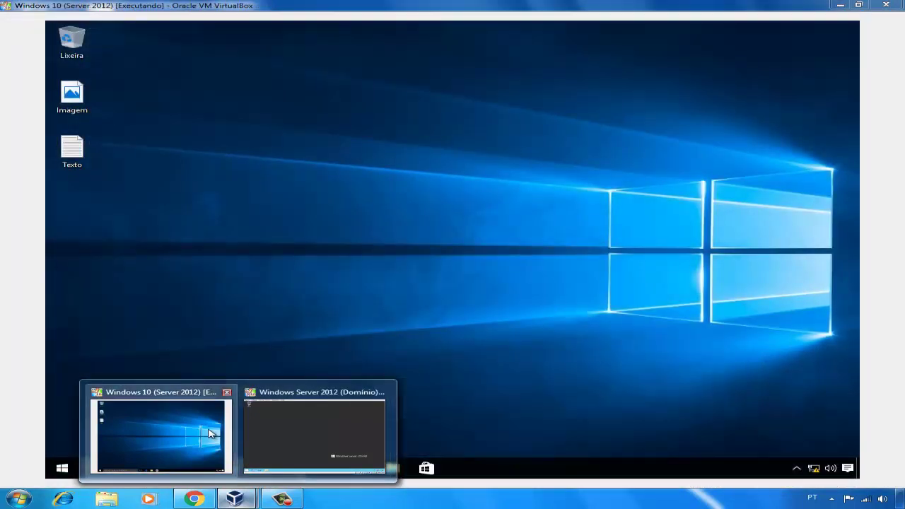
left_click(283, 433)
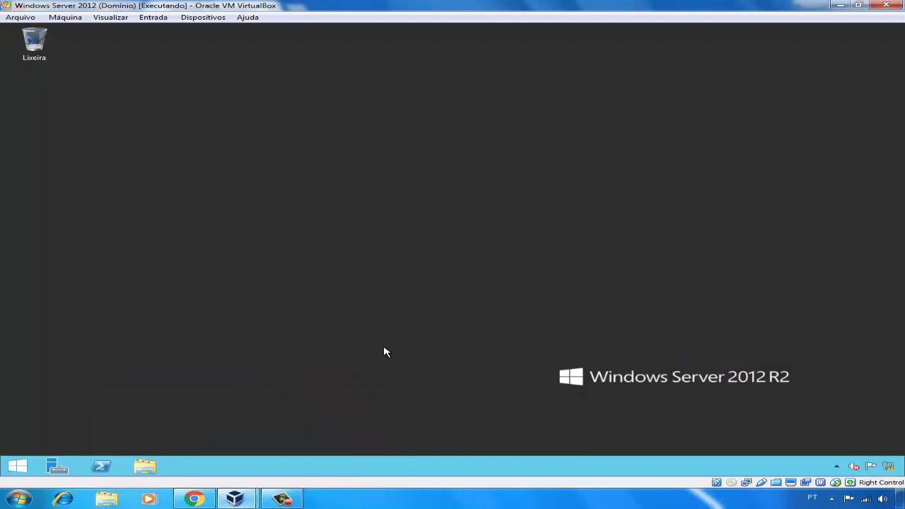
Locate the Arquivos folder on Disco Local (C:) in the server's file explorer, and minimize the window.
key("super+e")
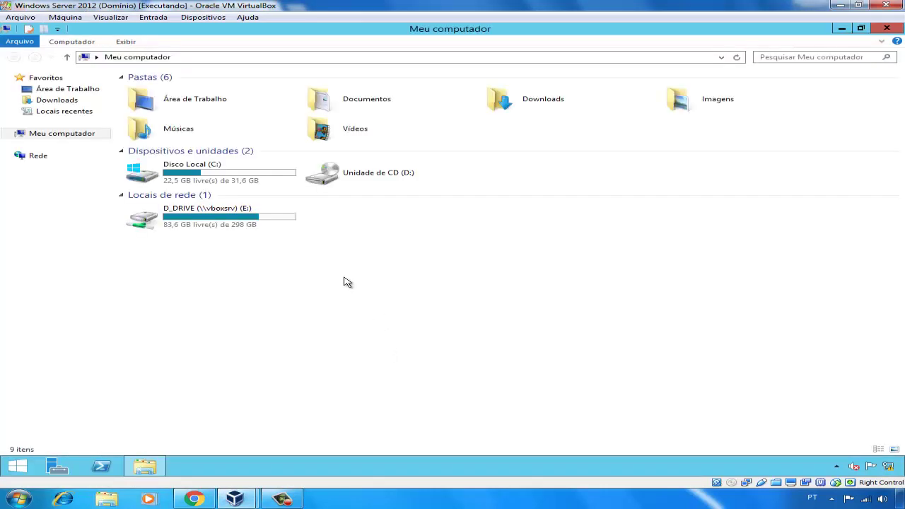
double_click(231, 176)
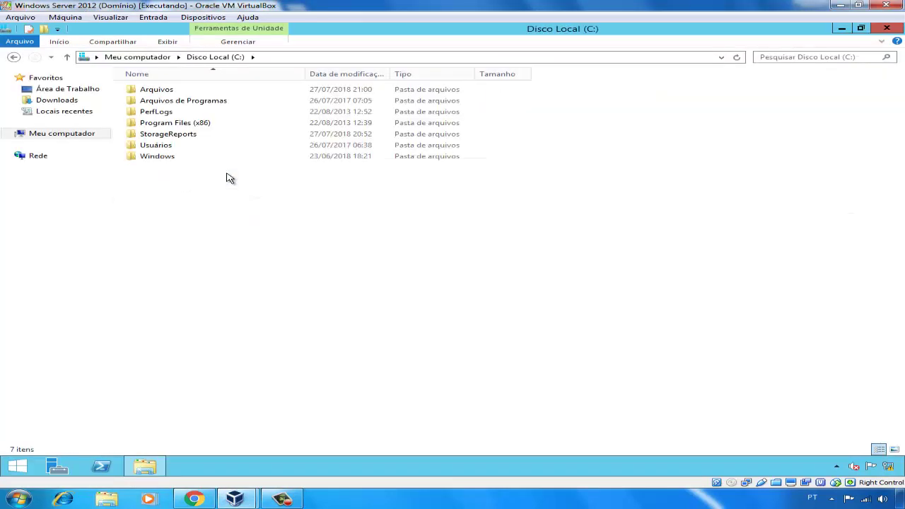
left_click(169, 92)
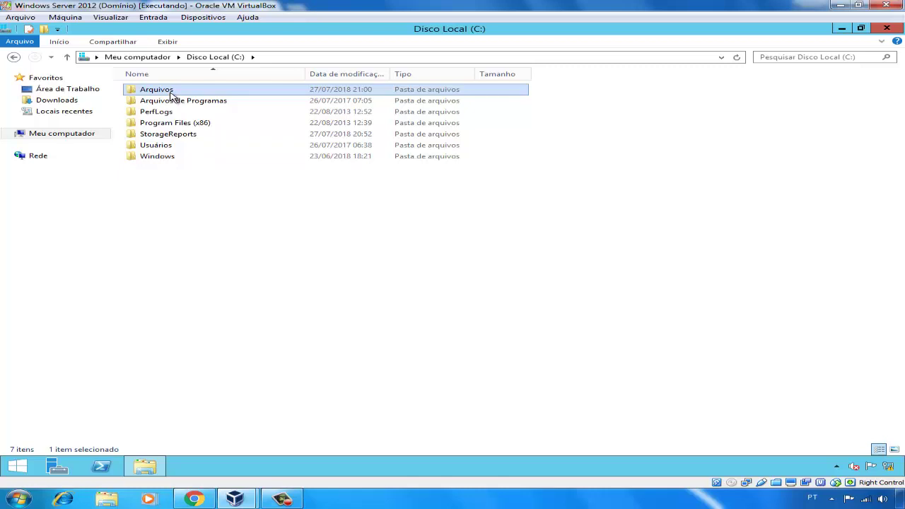
left_click(843, 30)
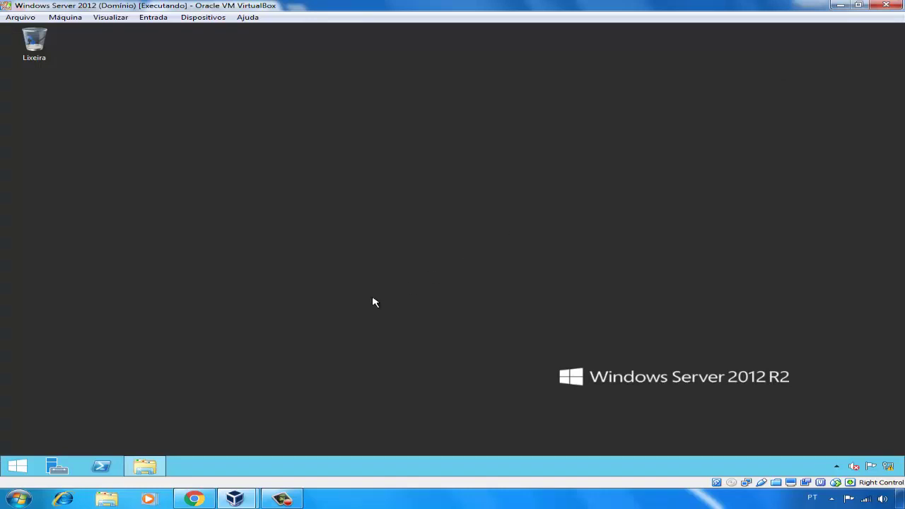
Start adding roles in Gerenciador do Servidor, using a role- or feature-based installation on srv01.central.local.
left_click(58, 467)
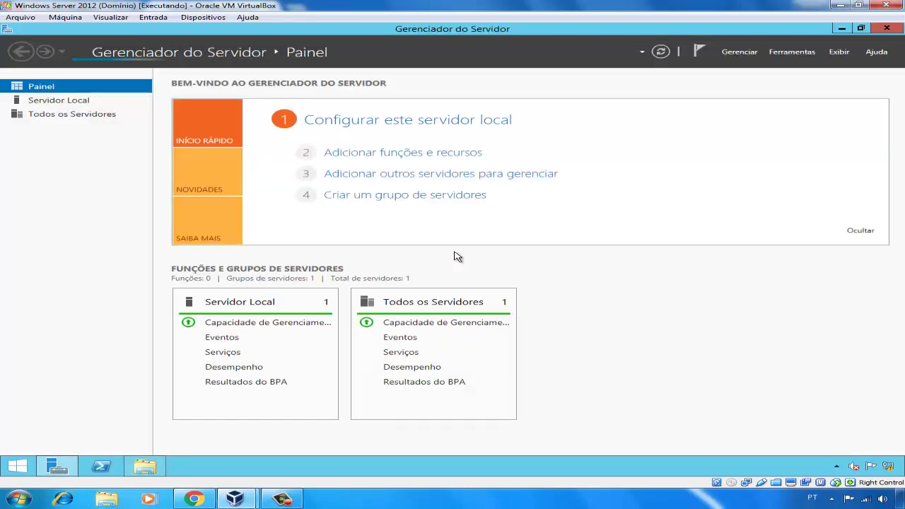
left_click(442, 158)
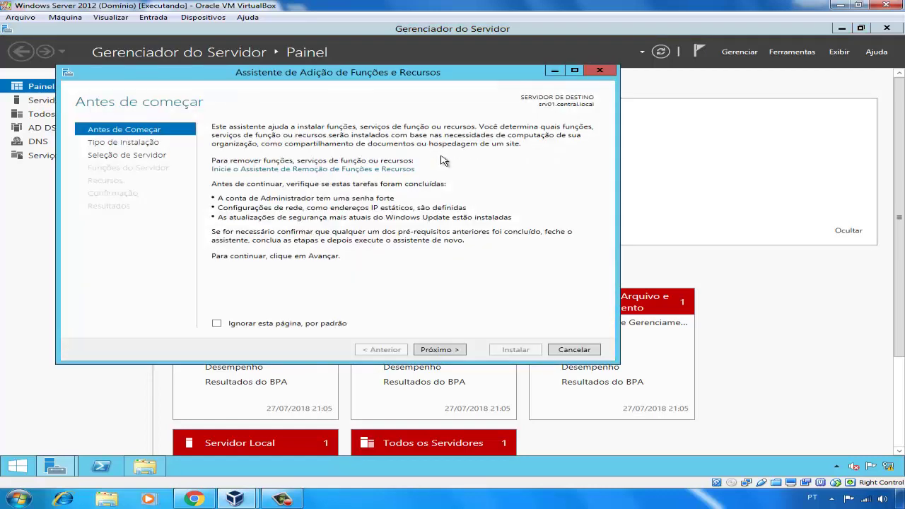
left_click(452, 351)
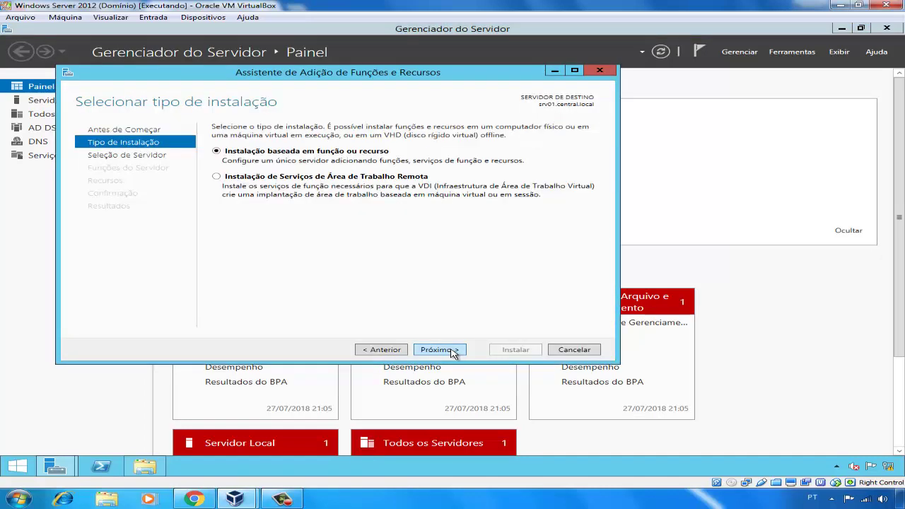
left_click(452, 351)
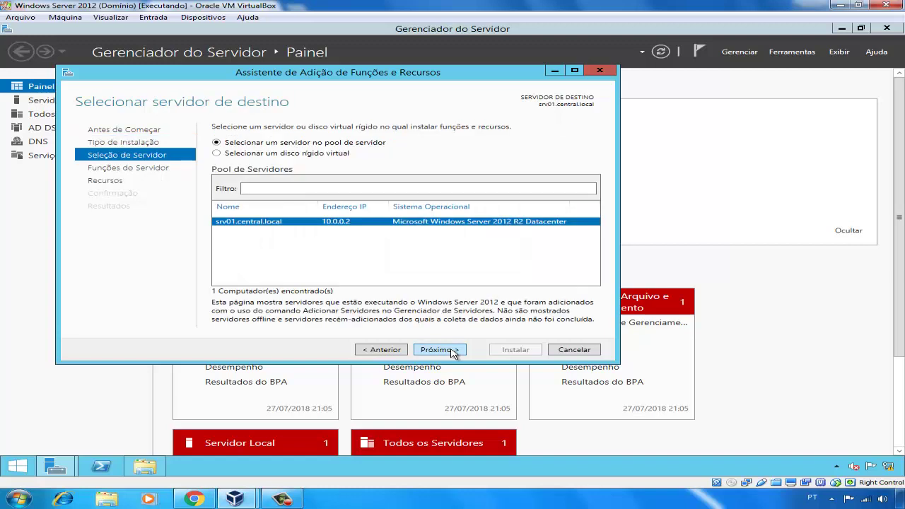
left_click(453, 351)
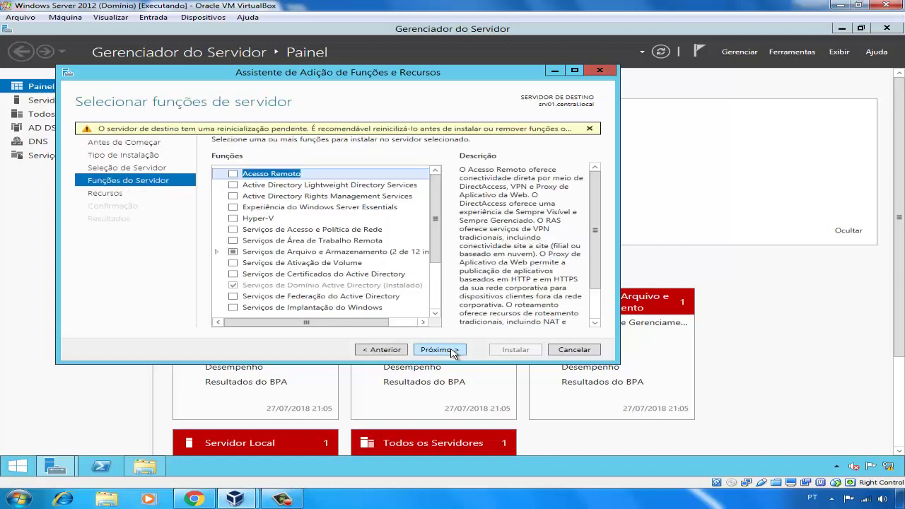
Select the Gerenciador de Recursos de Servidor de Arquivos role service under Serviços de Arquivo e iSCSI, including its required management tools.
left_click(216, 253)
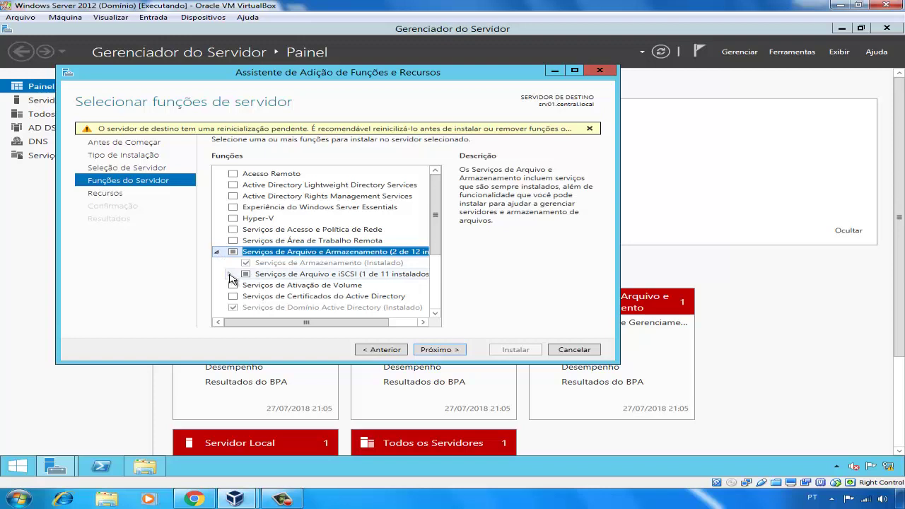
left_click(228, 274)
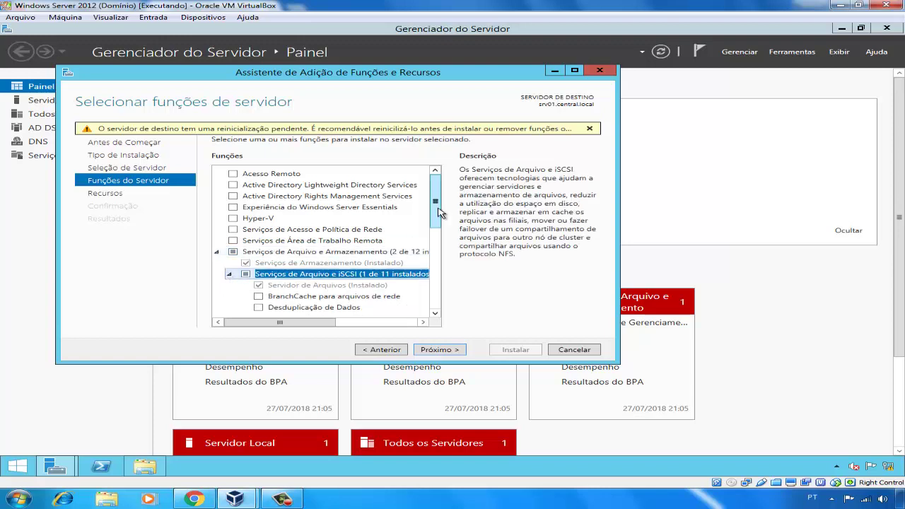
left_click_drag(436, 212, 438, 248)
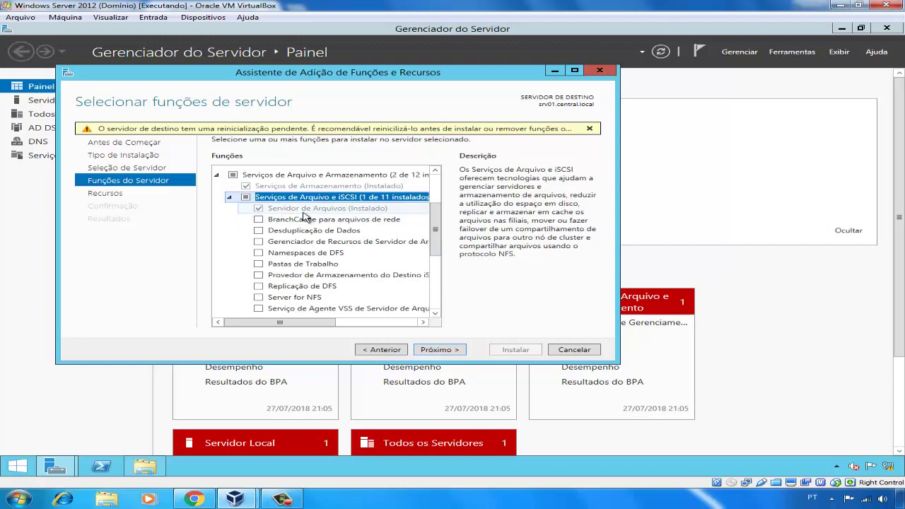
left_click(290, 240)
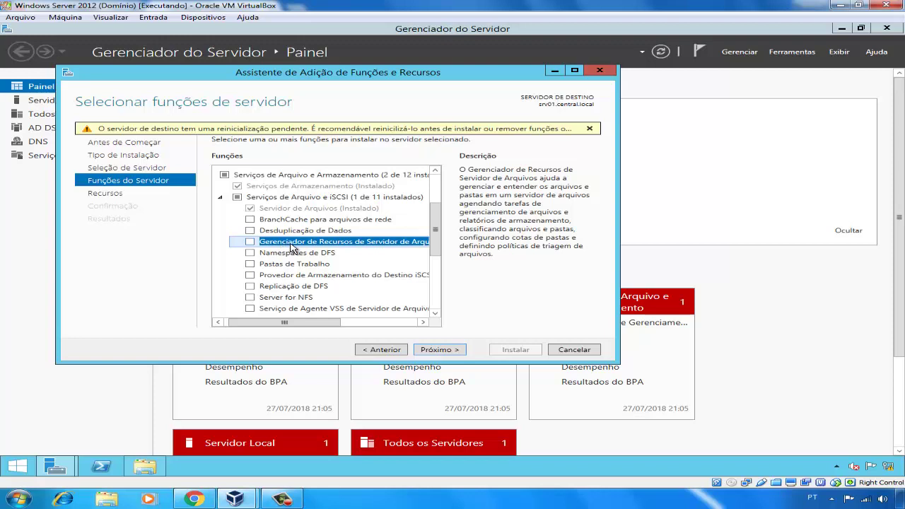
left_click(251, 241)
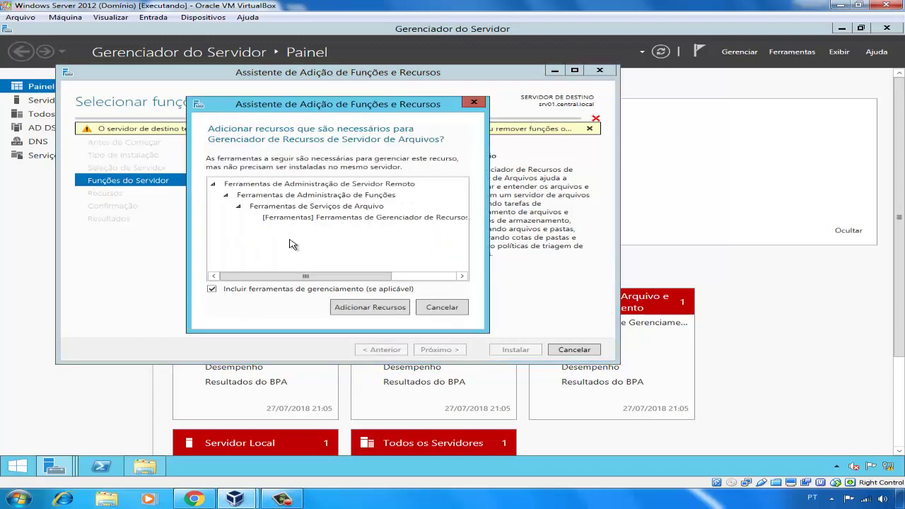
left_click(369, 306)
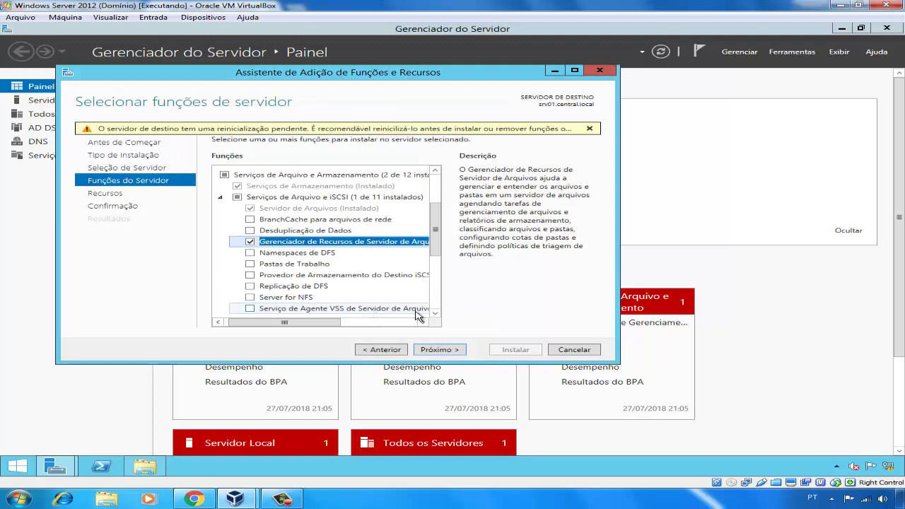
Install the selected role service without extra features and close the wizard.
left_click(439, 350)
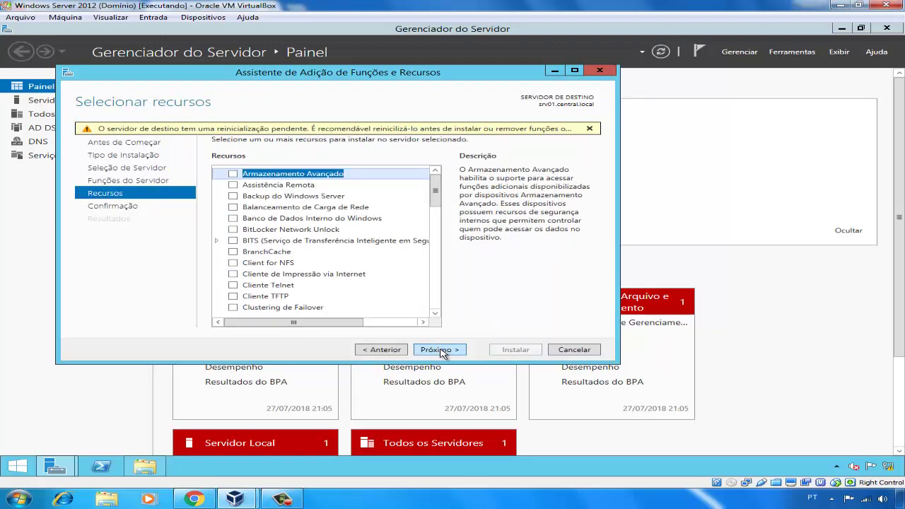
left_click(439, 350)
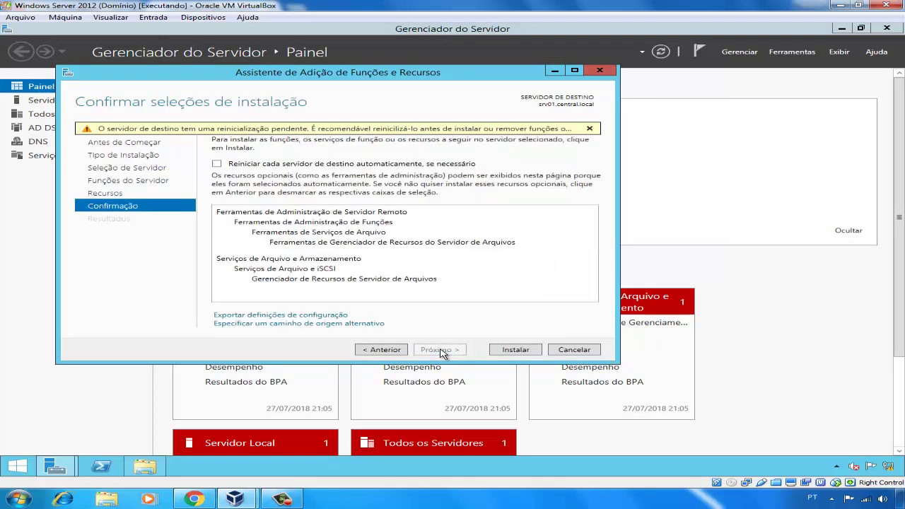
left_click(514, 351)
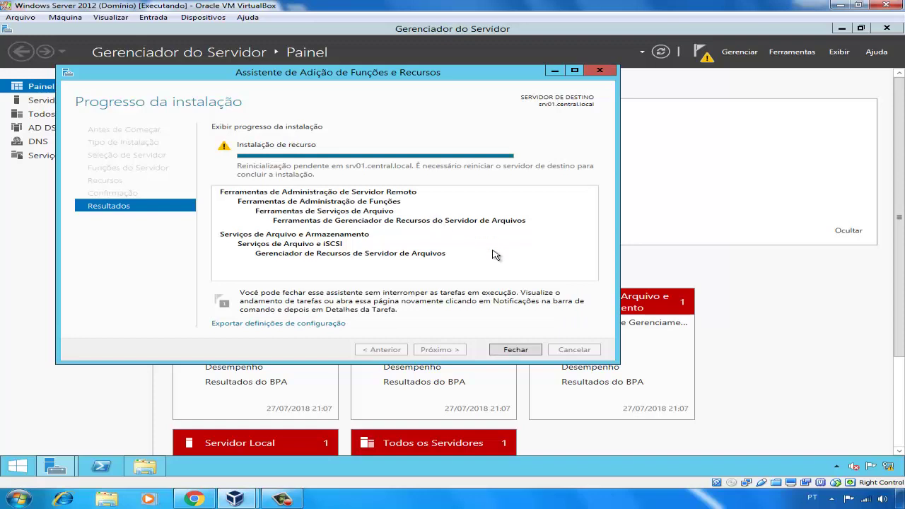
left_click(516, 350)
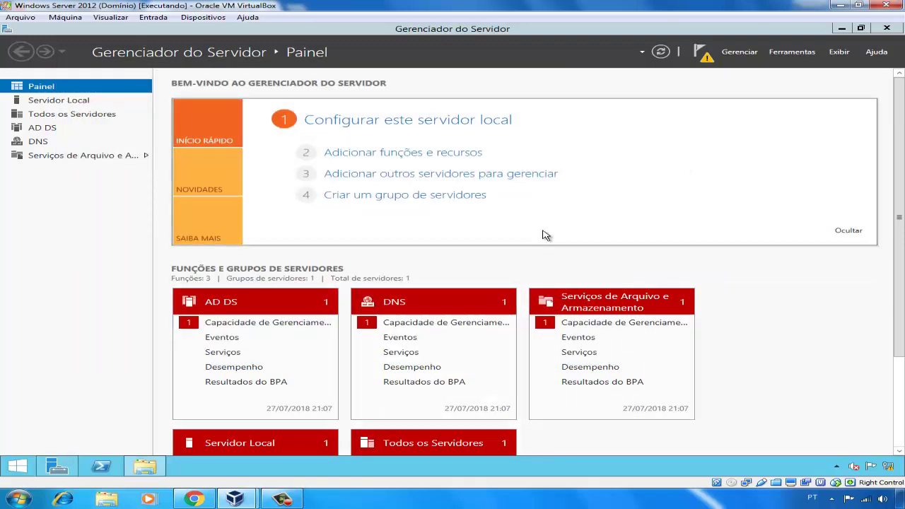
Check the installation notification and restart the server, choosing a reason for the restart.
left_click(701, 55)
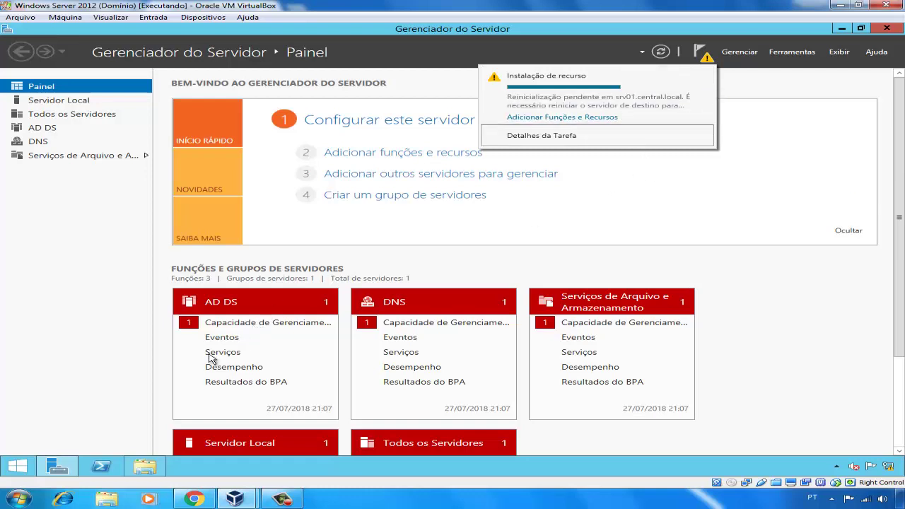
right_click(11, 472)
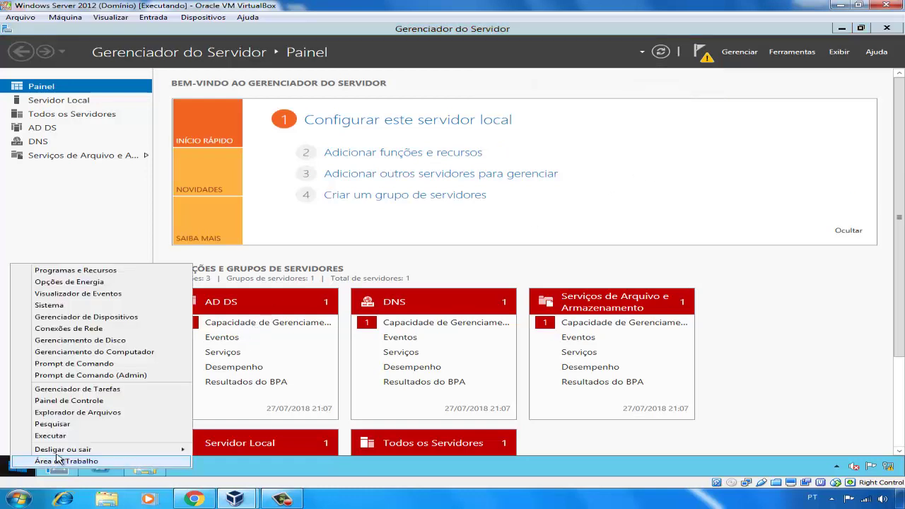
mouse_move(106, 451)
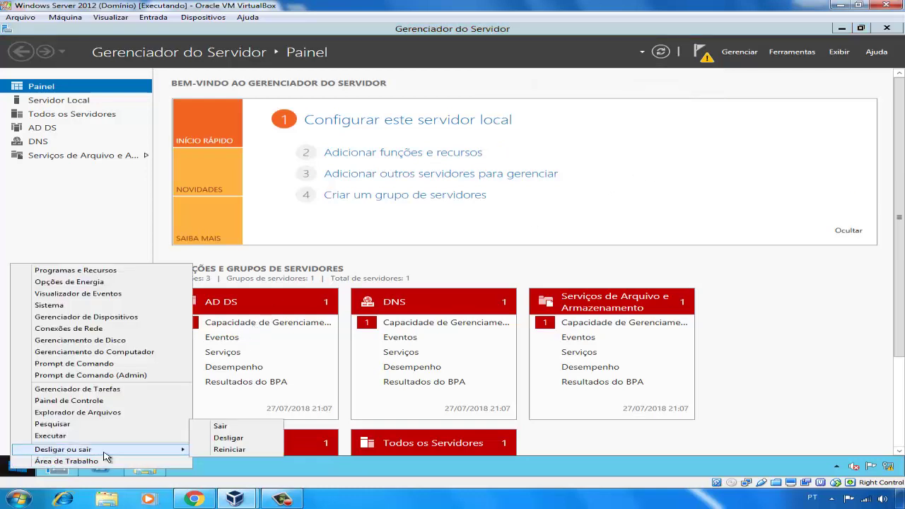
left_click(215, 450)
left_click(182, 424)
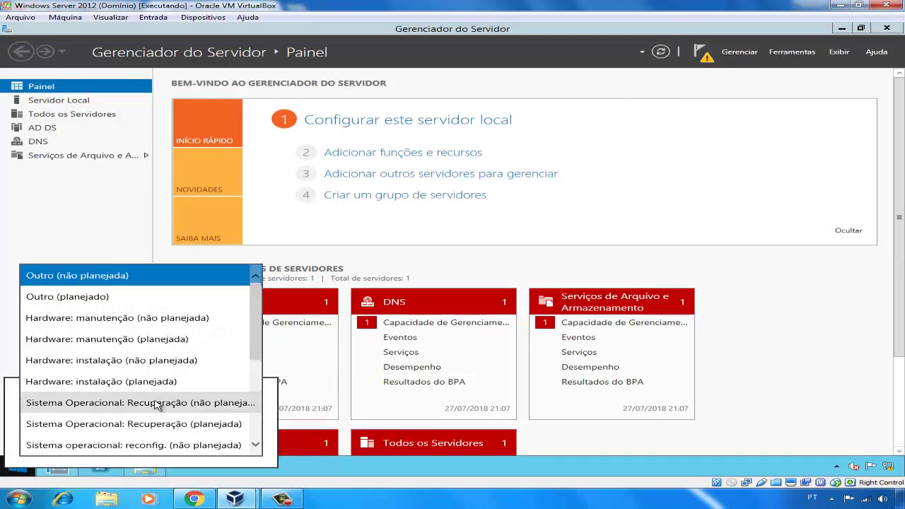
left_click(135, 375)
left_click(212, 447)
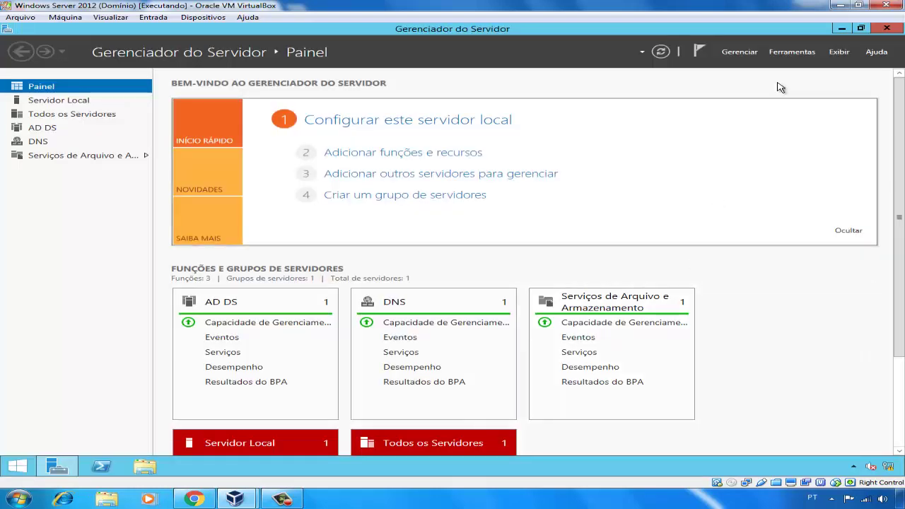
Open Gerenciador de Recursos de Servidor de Arquivos and expand Gerenciamento de Triagem de Arquivo.
left_click(788, 55)
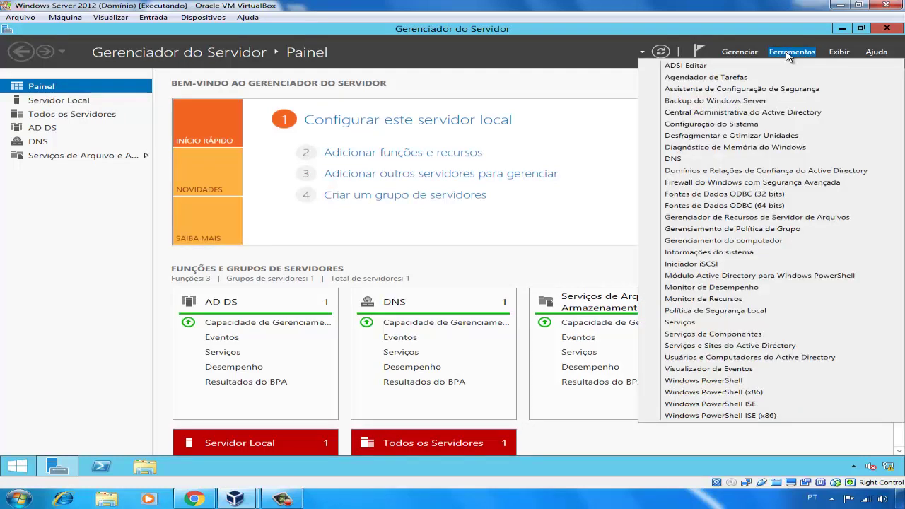
left_click(730, 218)
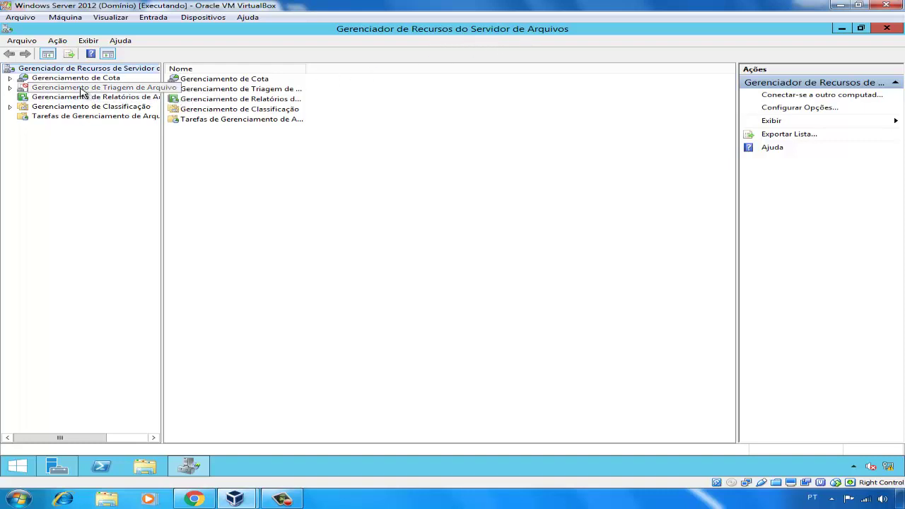
left_click(9, 88)
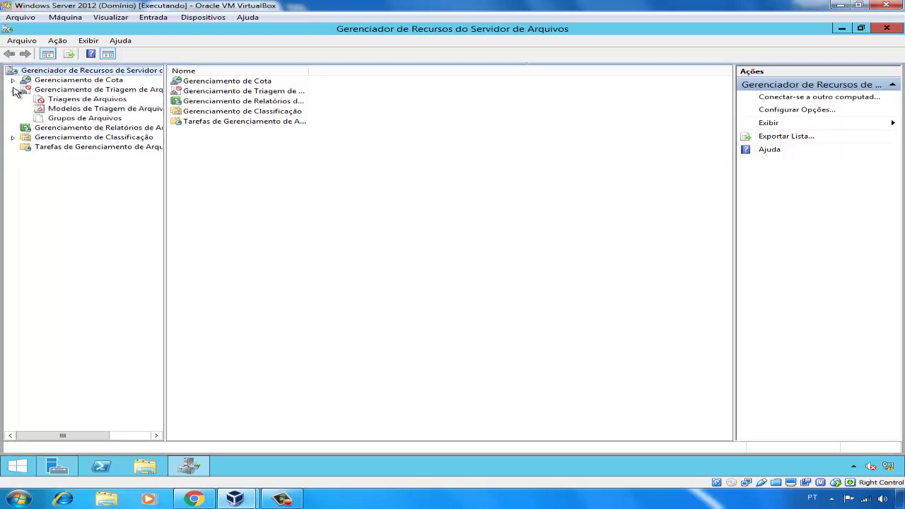
Browse the file groups, screening templates and file screens, ending on Grupos de Arquivos with its group name column widened.
left_click(71, 120)
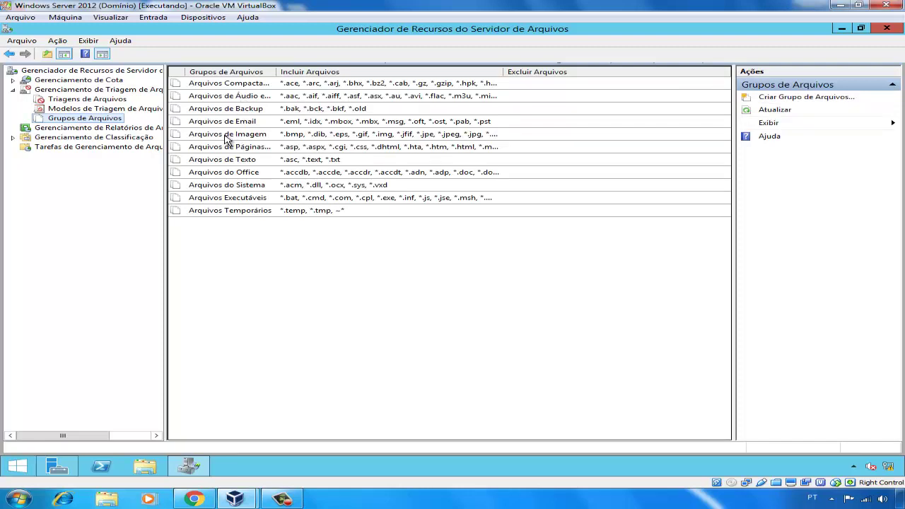
left_click(105, 110)
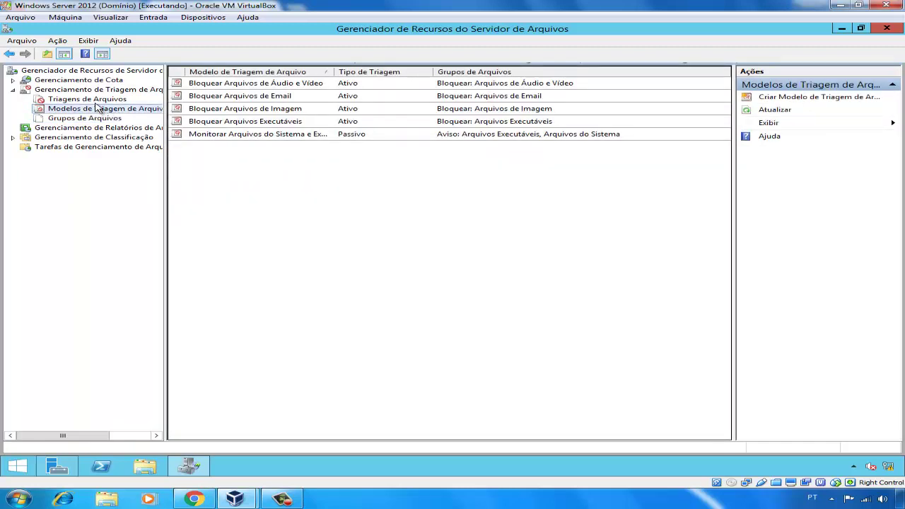
left_click(95, 100)
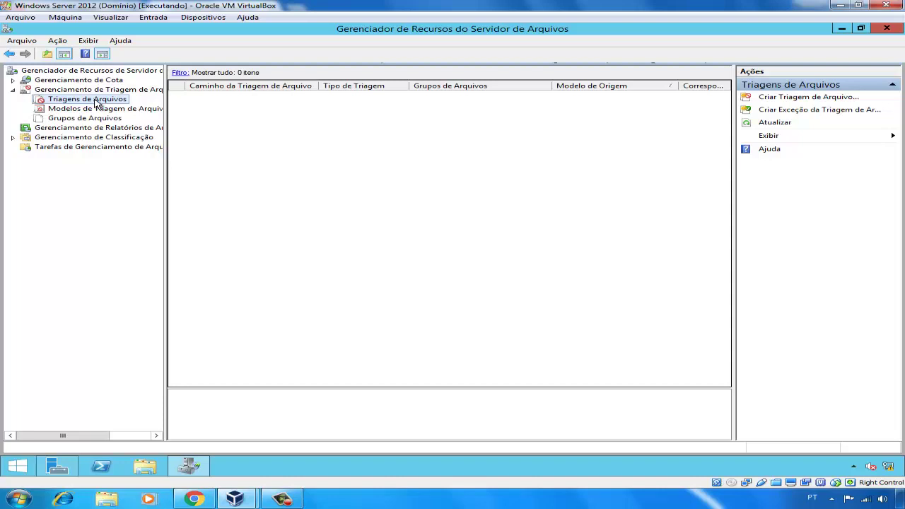
left_click(89, 118)
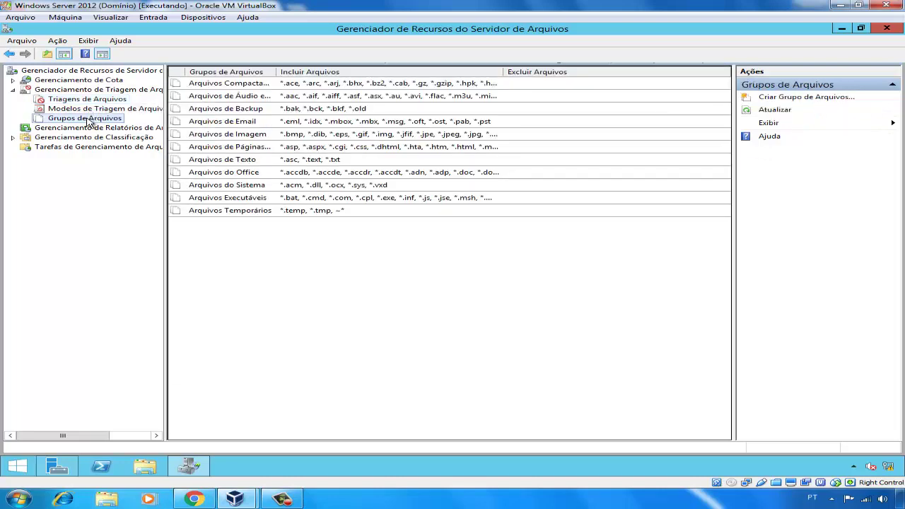
left_click_drag(277, 71, 319, 72)
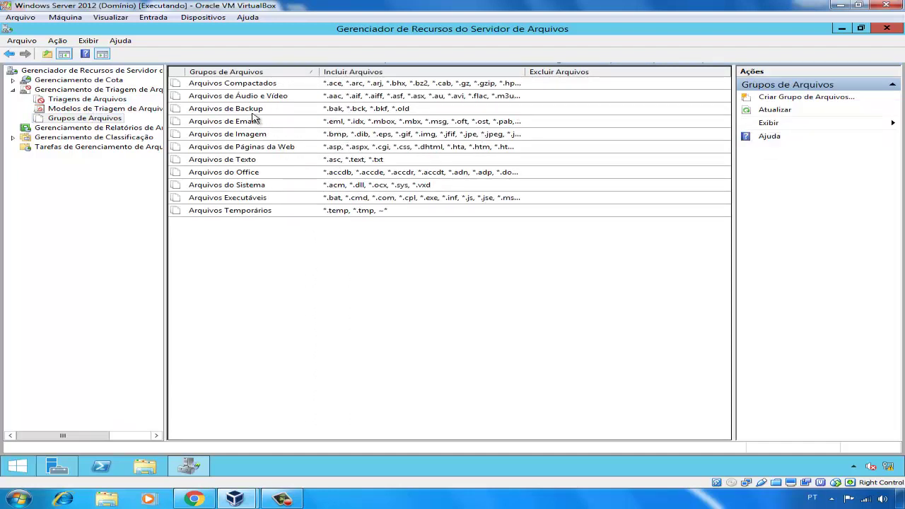
Try adding the *.abc pattern to the included files of the Arquivos Compactados group.
double_click(354, 87)
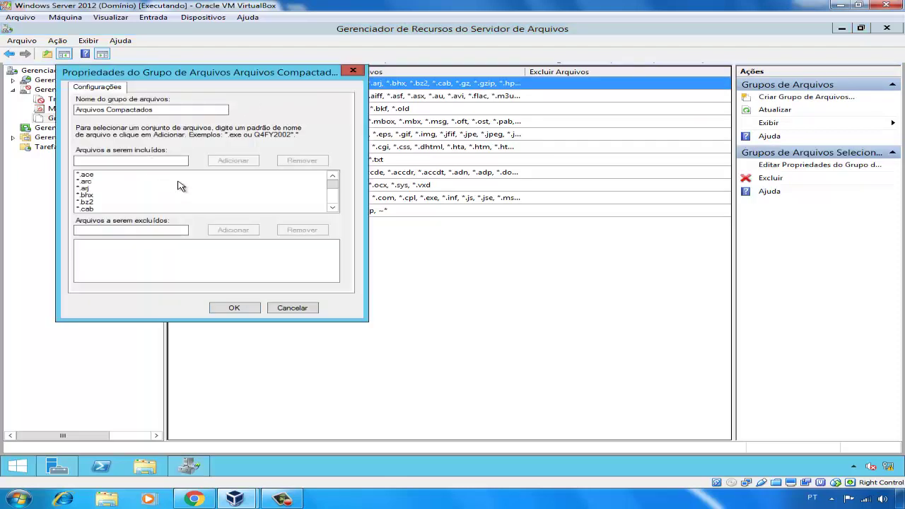
left_click(89, 176)
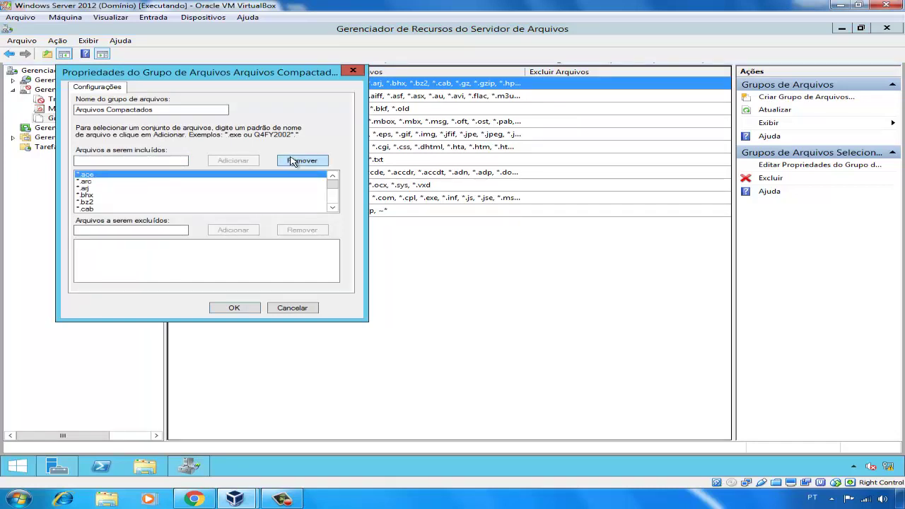
left_click(159, 161)
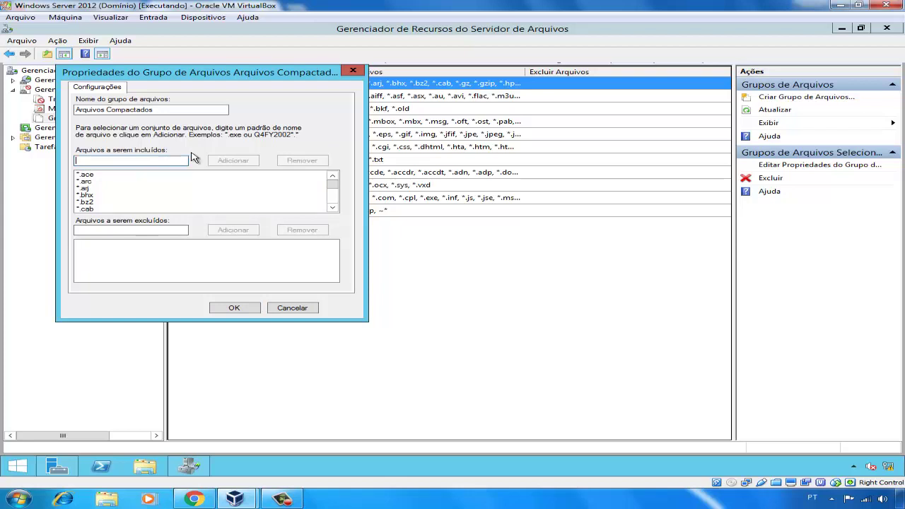
type("*")
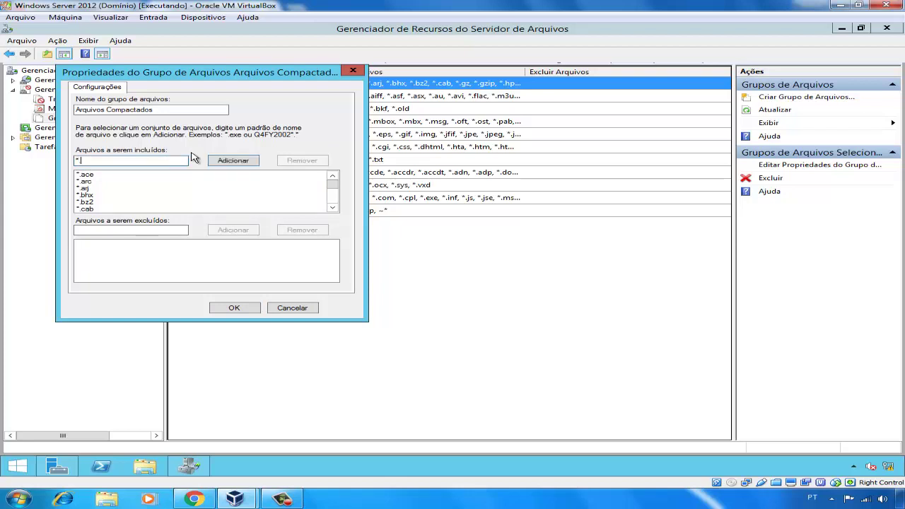
type(".abc")
left_click(237, 162)
Remove *.abc from the Arquivos Compactados group's included files and close its properties without saving.
left_click(93, 177)
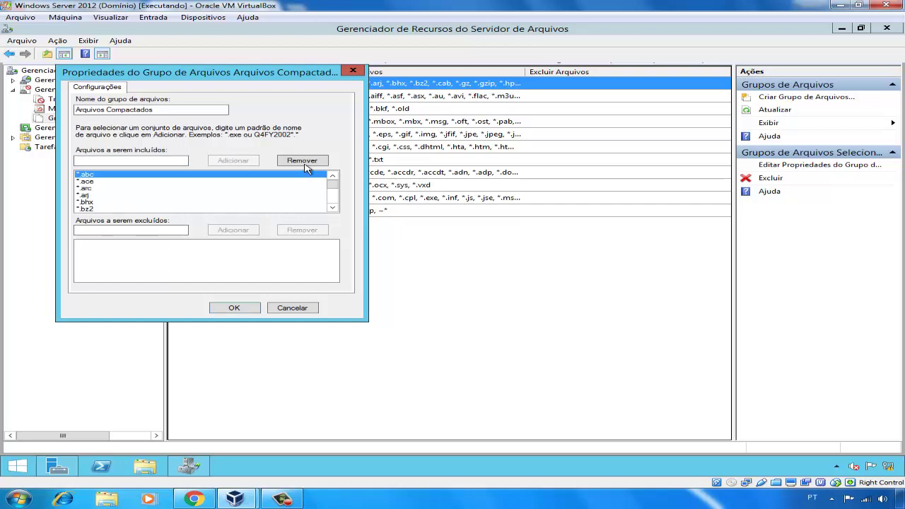
left_click(306, 163)
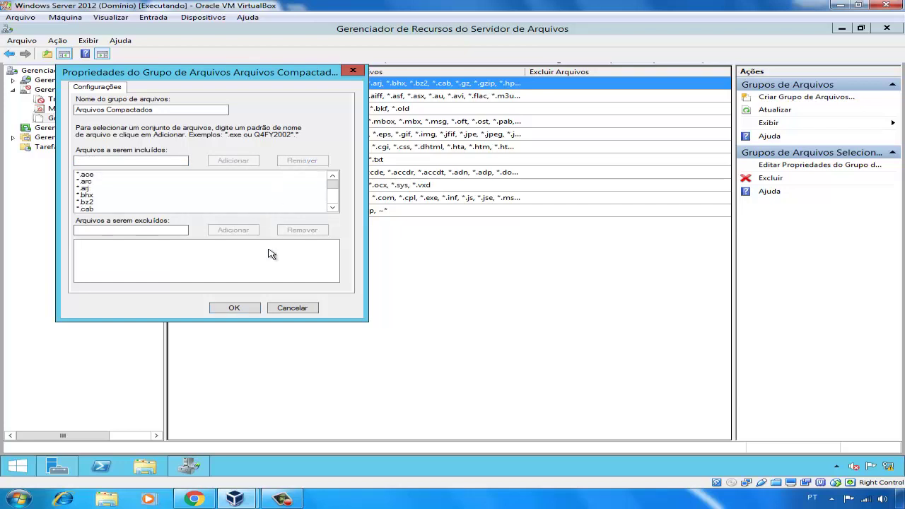
left_click(308, 307)
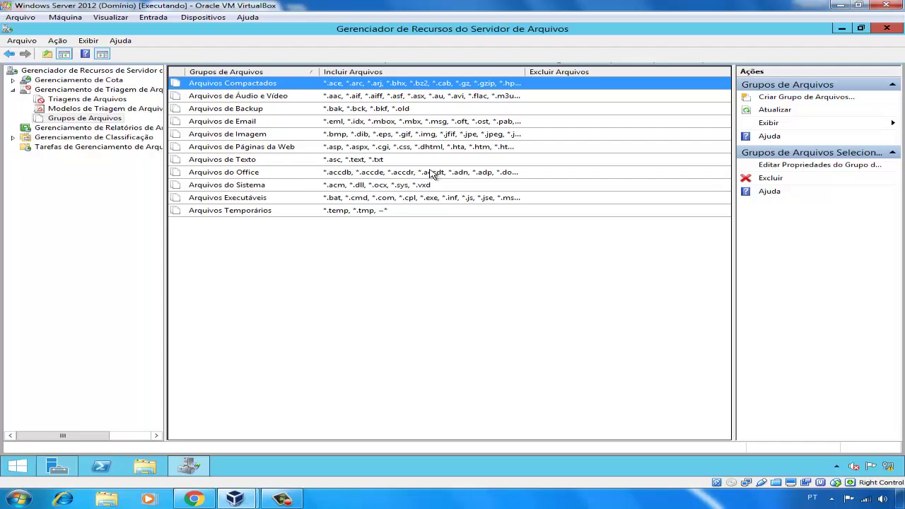
Create a file group named Teste that includes *.abc files, and select it in the list.
right_click(310, 257)
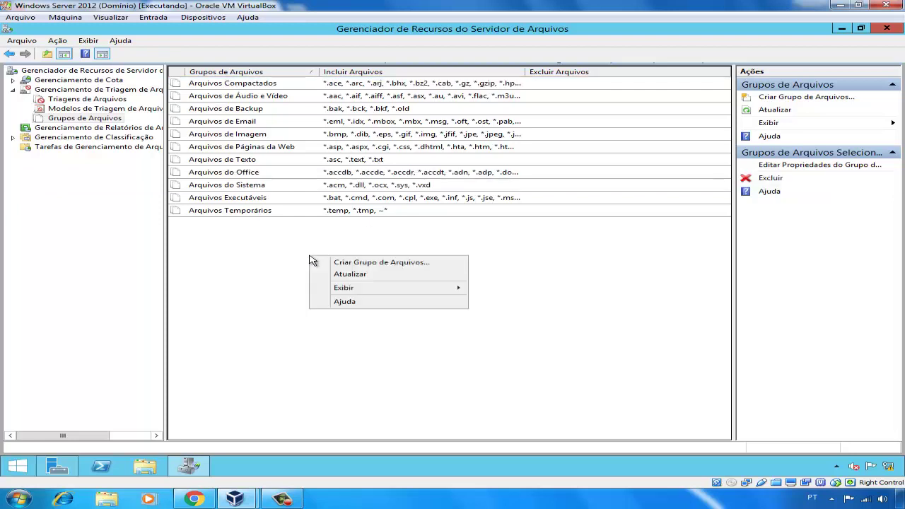
left_click(341, 263)
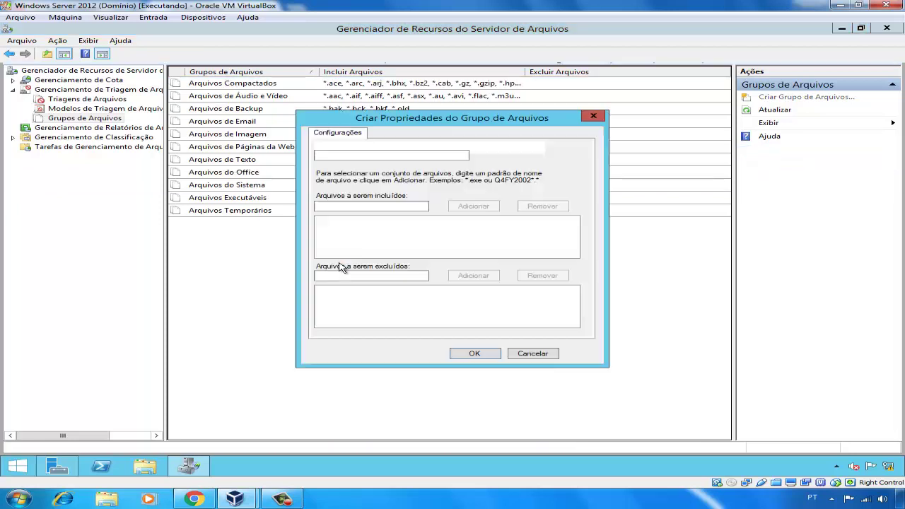
left_click(393, 157)
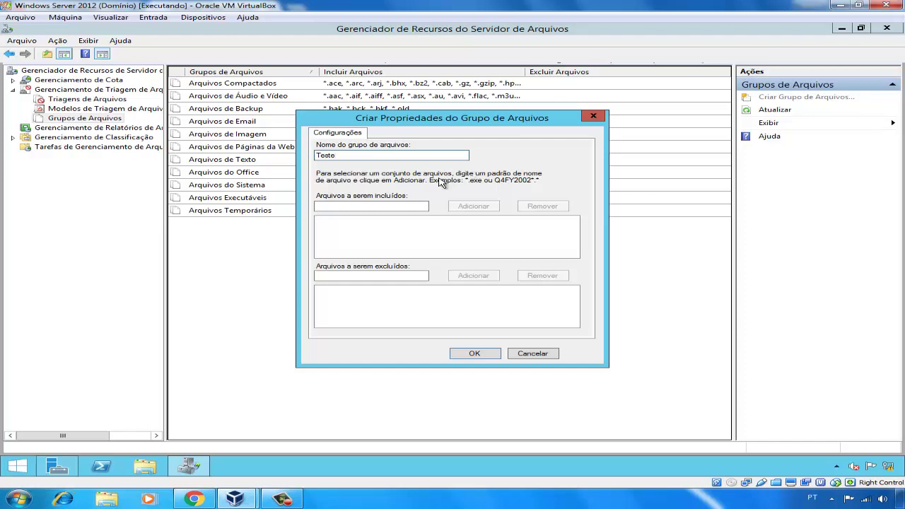
left_click(400, 205)
type("*")
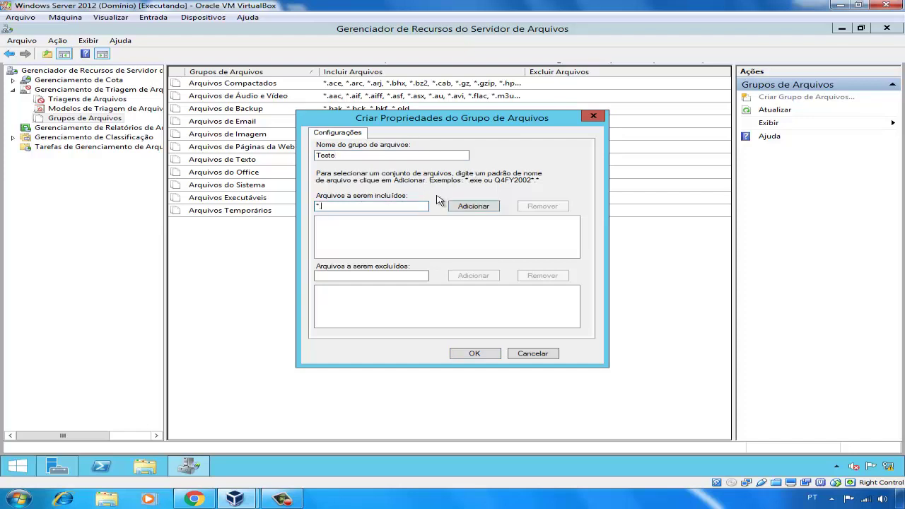
type(".abc")
left_click(470, 206)
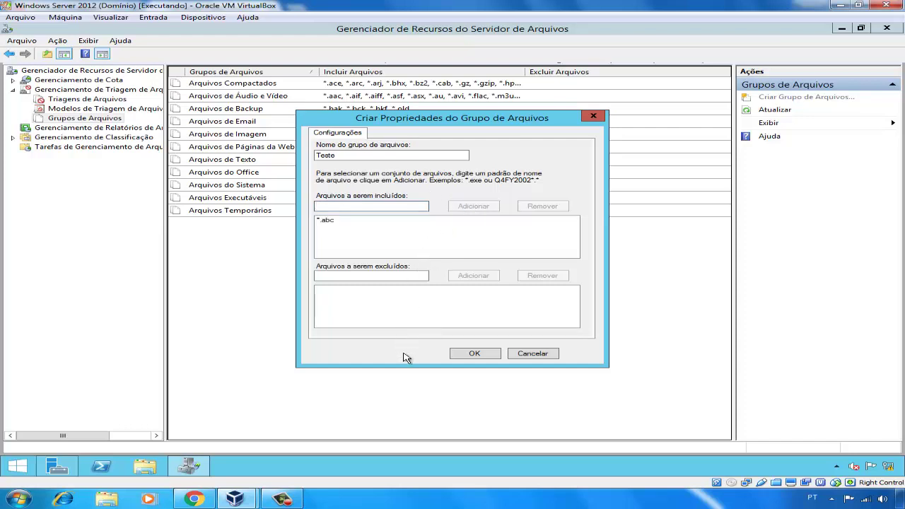
left_click(472, 354)
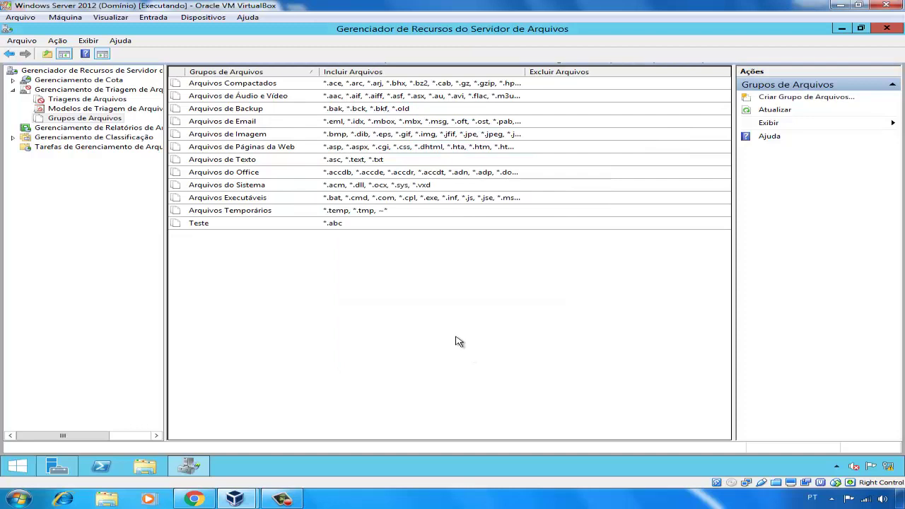
left_click(217, 226)
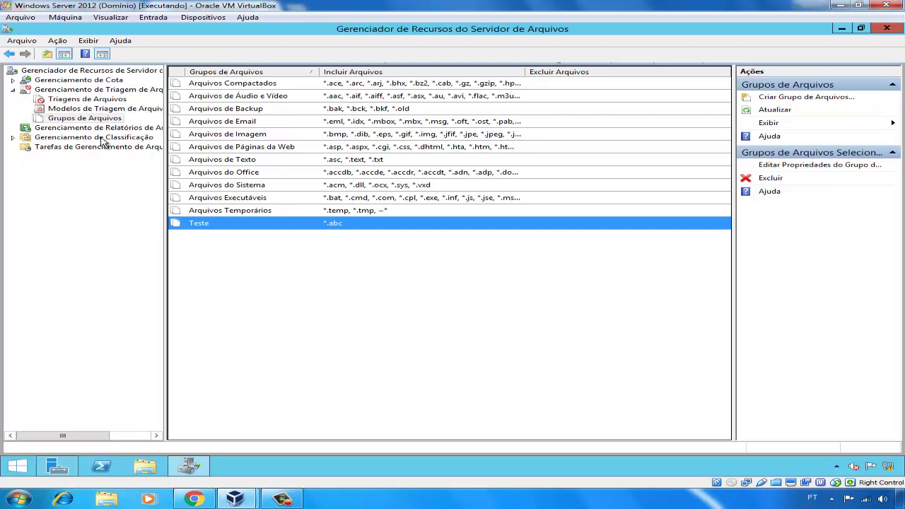
Open the Bloquear Arquivos de Áudio e Vídeo screening template and review its screening type and selectable file groups.
left_click(92, 110)
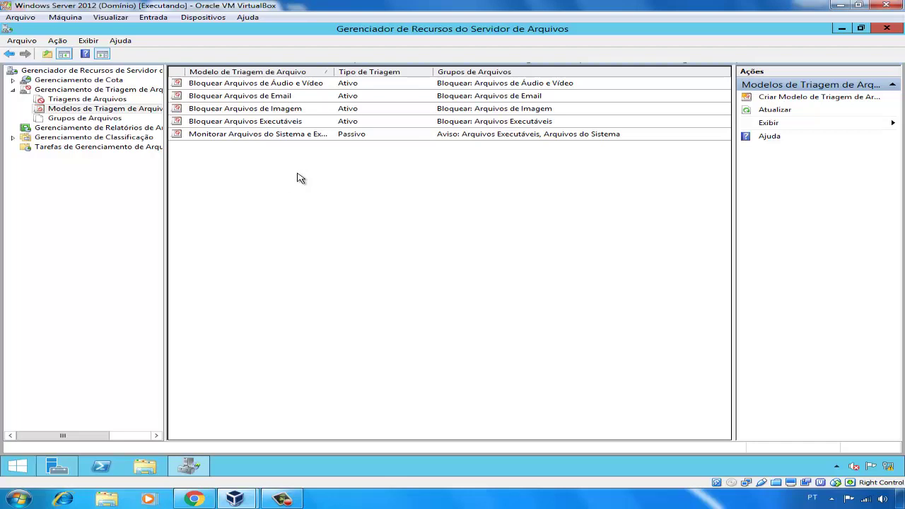
left_click(298, 86)
double_click(298, 86)
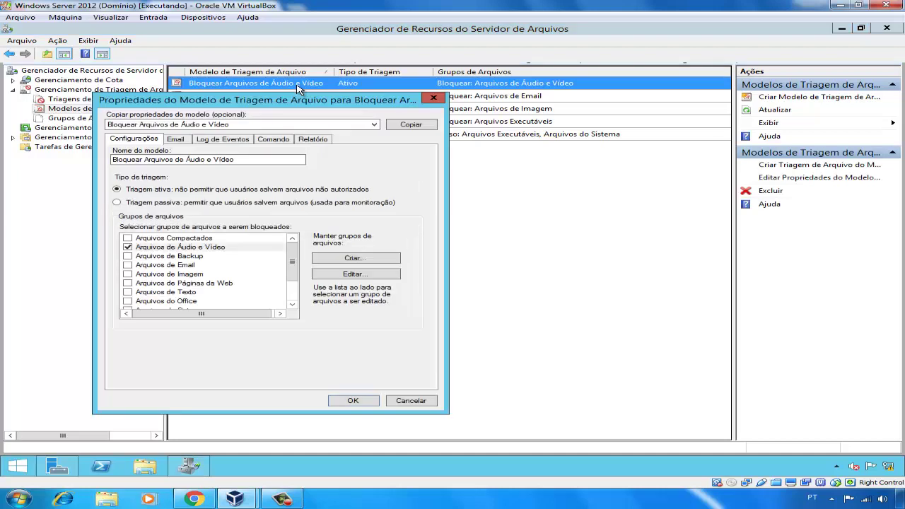
left_click_drag(283, 102, 397, 90)
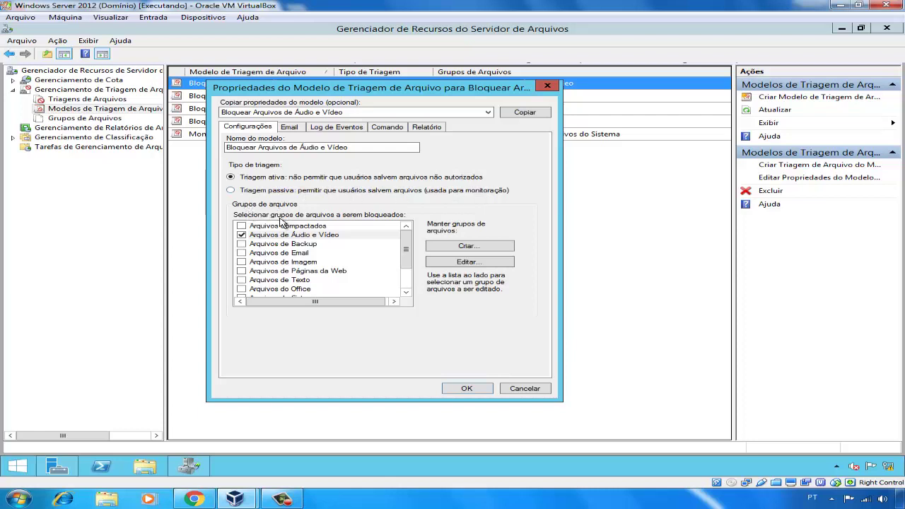
mouse_move(408, 246)
left_mouse_down()
mouse_move(409, 264)
mouse_move(409, 244)
left_mouse_up()
left_click_drag(405, 258, 405, 275)
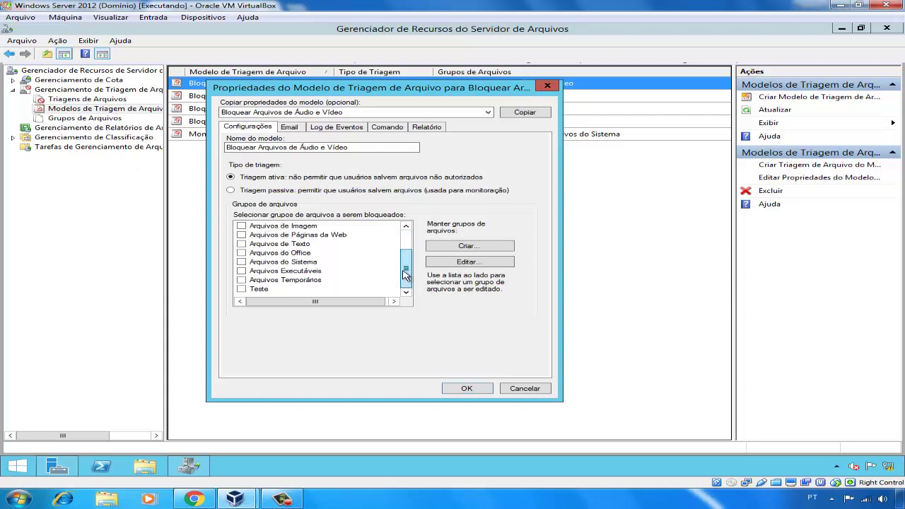
Mark Teste and Arquivos Temporários as blocked file groups in the template, and clear both again.
left_click(241, 289)
left_click(241, 280)
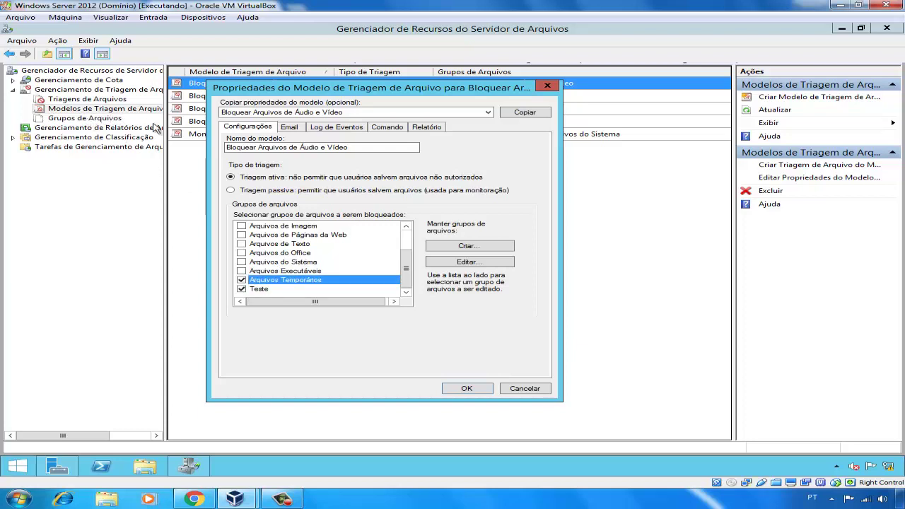
left_click(241, 280)
left_click(241, 289)
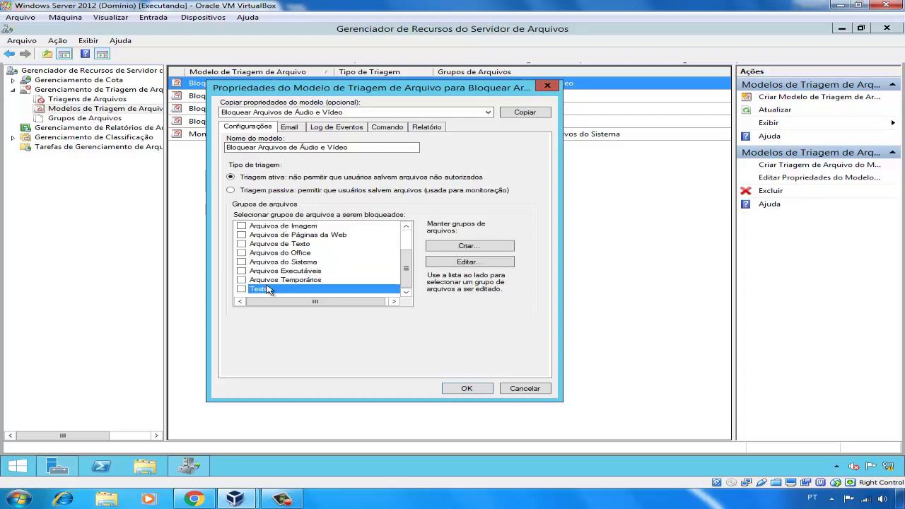
Inspect the file patterns of the Arquivos de Áudio e Vídeo group from within the template, leaving them unedited.
left_click_drag(406, 268, 406, 250)
left_click(329, 237)
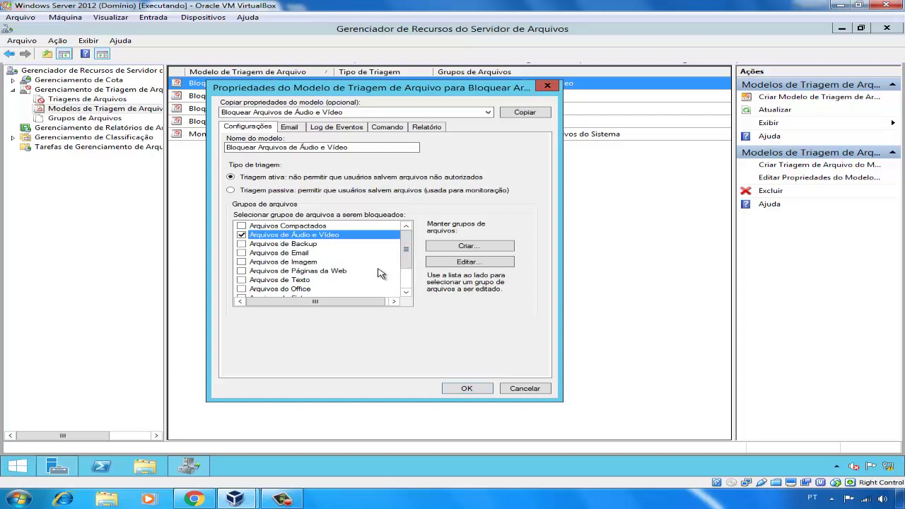
left_click(467, 262)
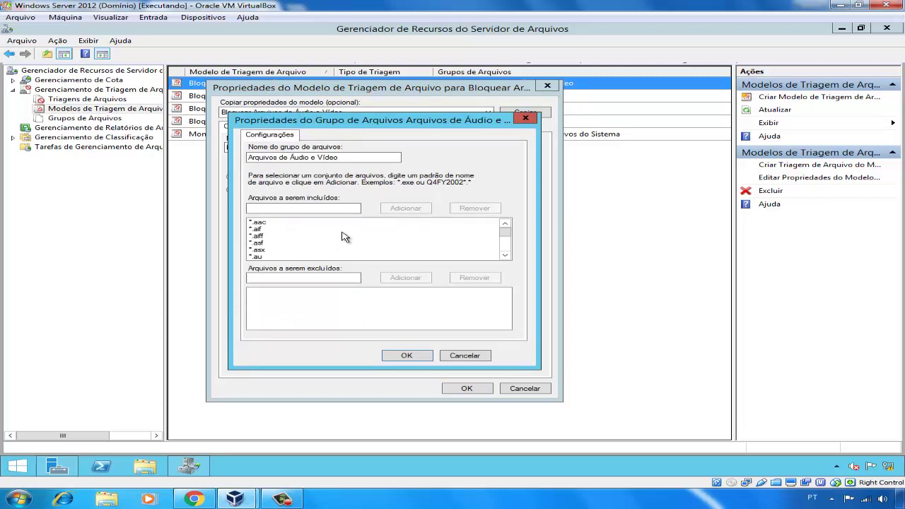
left_click(472, 358)
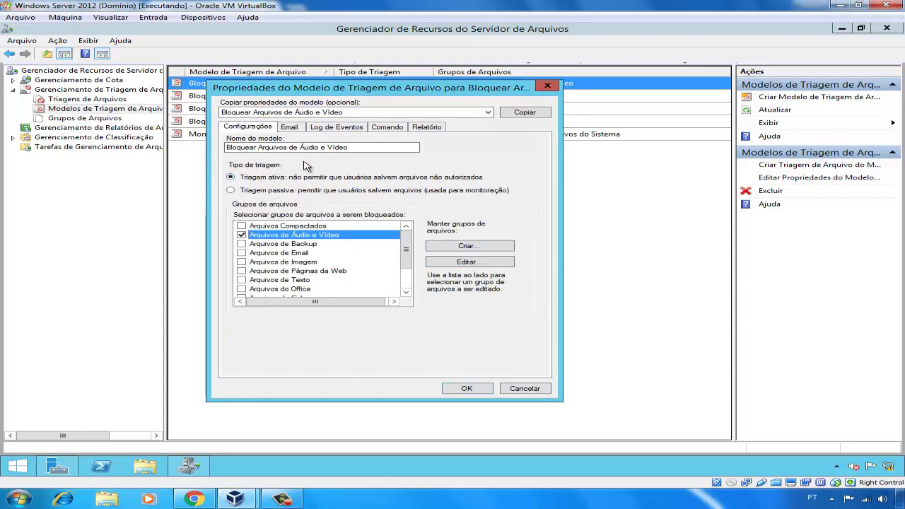
Review the template's email, event log, command and report options, trying the user email and command options, and close without saving.
left_click(290, 128)
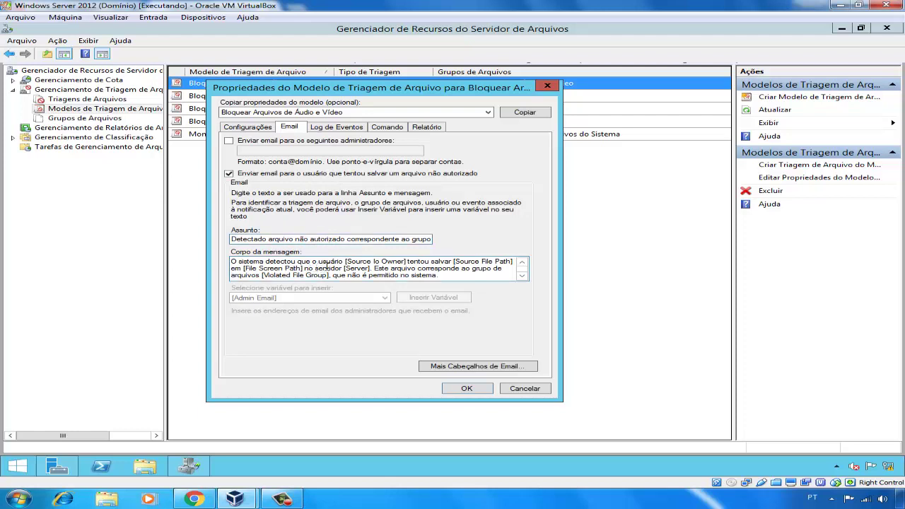
left_click(240, 174)
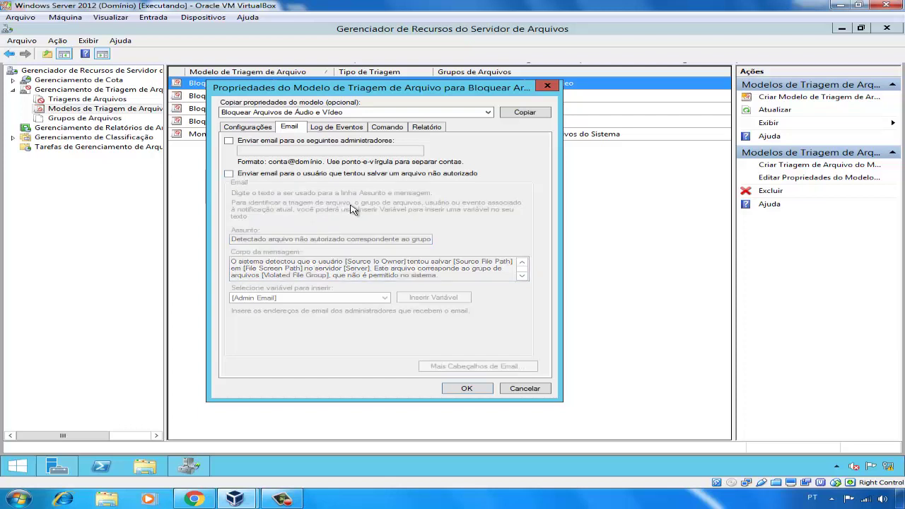
left_click(341, 130)
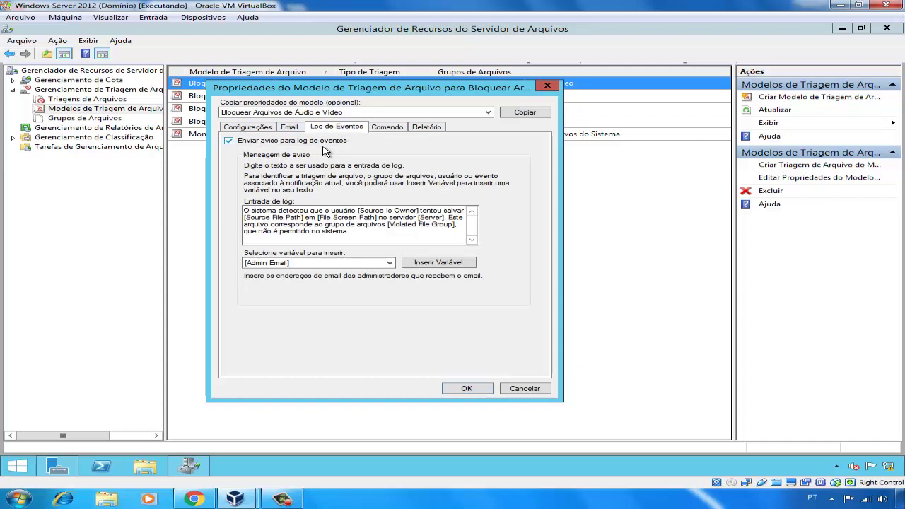
left_click(389, 129)
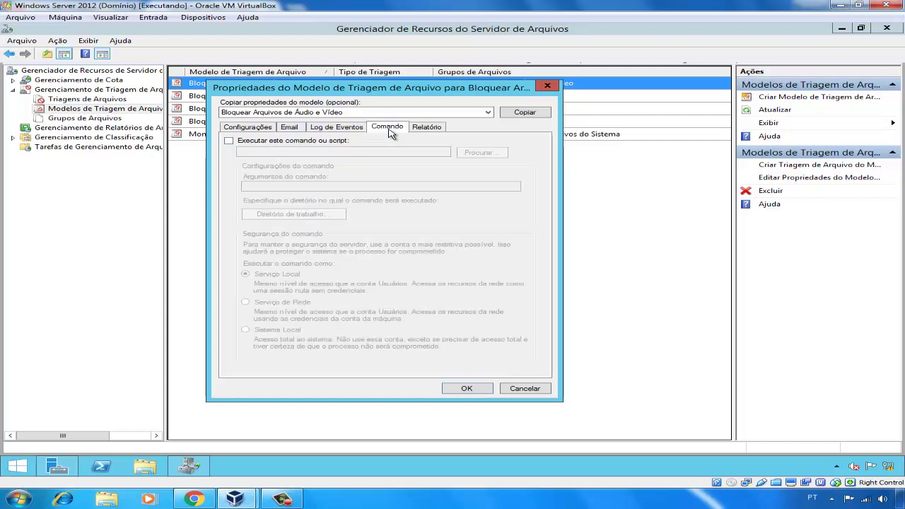
left_click(317, 141)
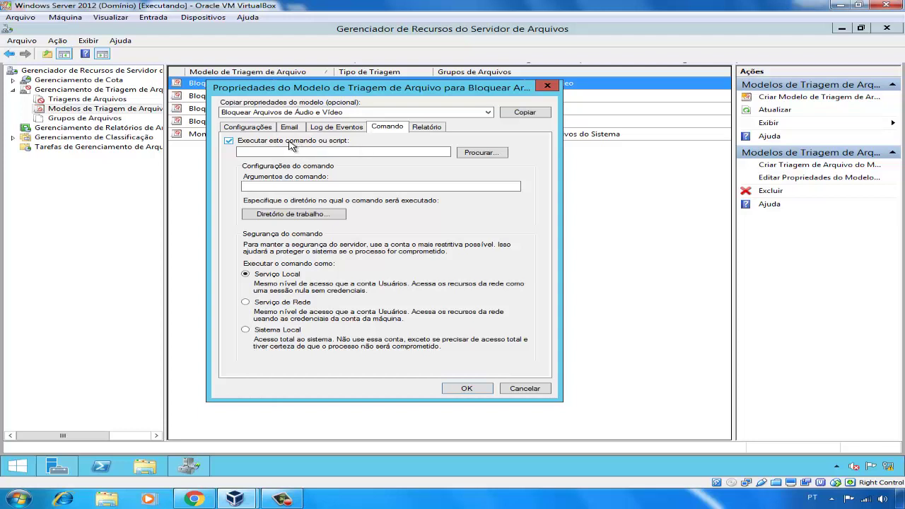
left_click(325, 146)
left_click(432, 132)
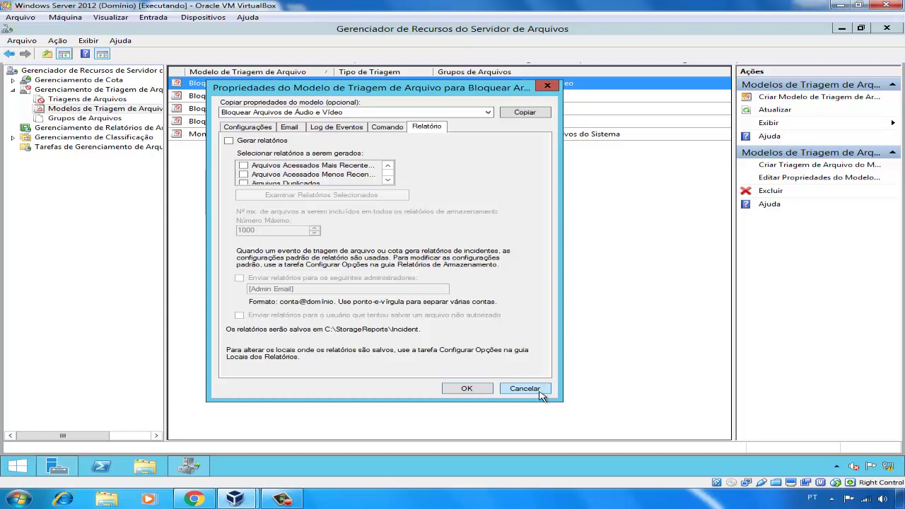
left_click(532, 391)
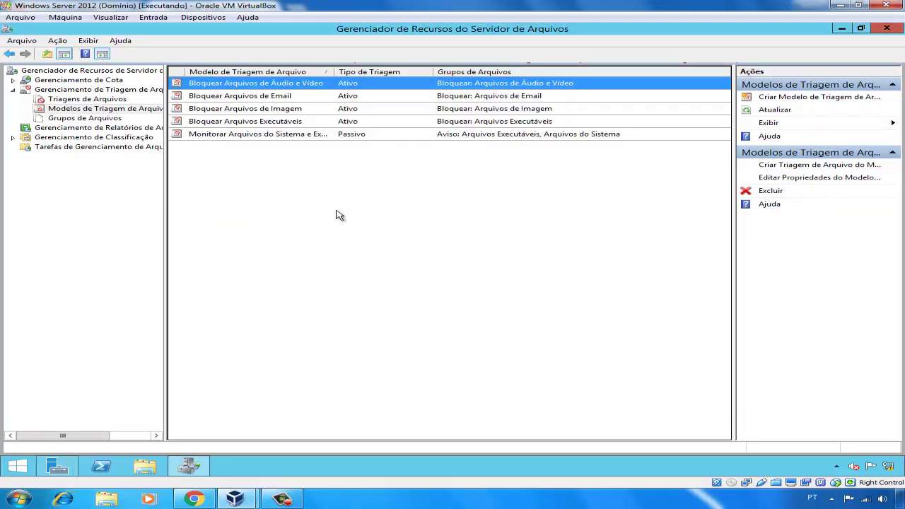
Open the form for creating a new file screening template, review its settings, and cancel it.
right_click(303, 192)
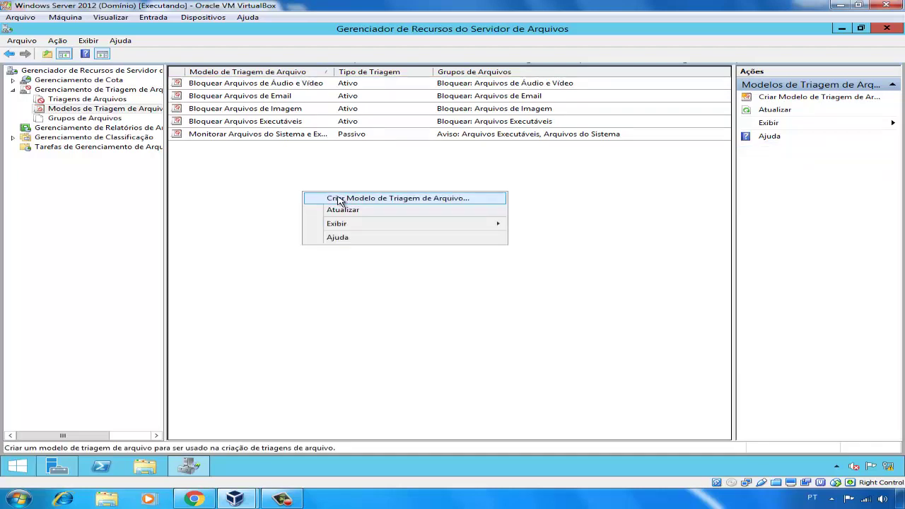
left_click(339, 200)
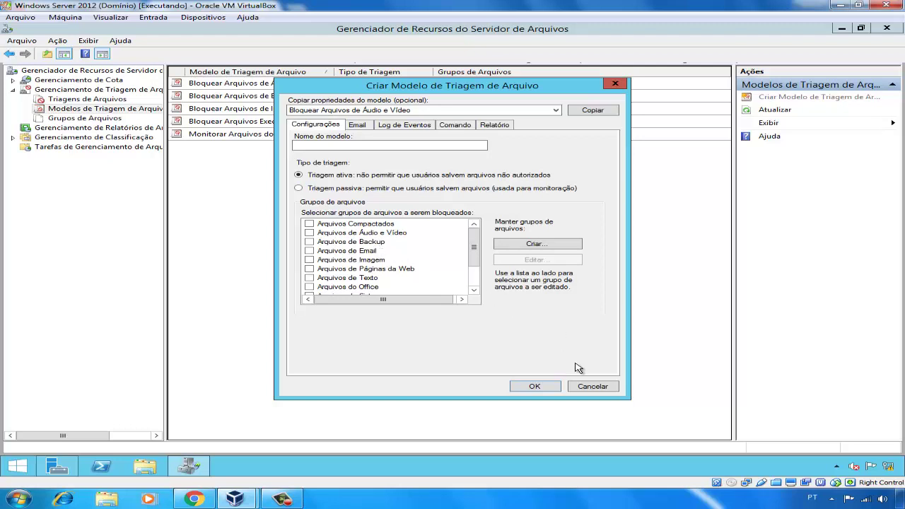
left_click(591, 387)
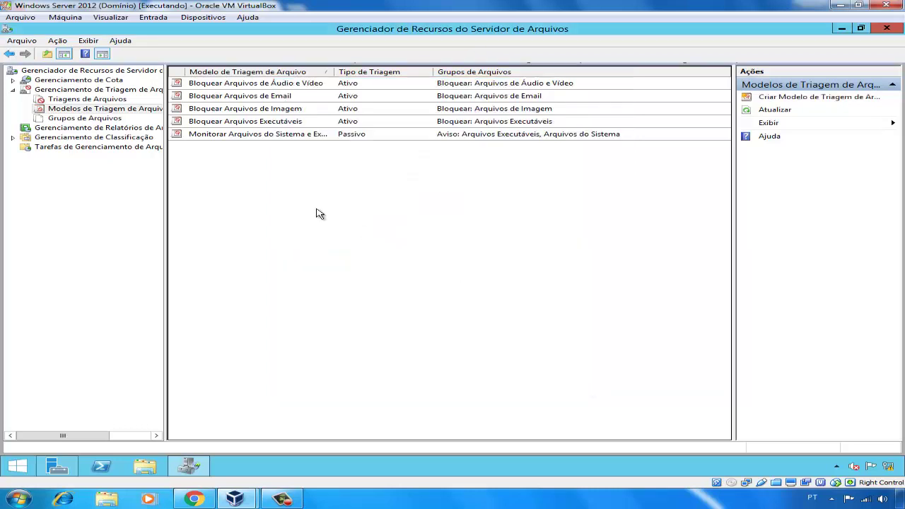
Start a new file screen under Triagens de Arquivos and set its path to the C:\Arquivos folder.
left_click(111, 101)
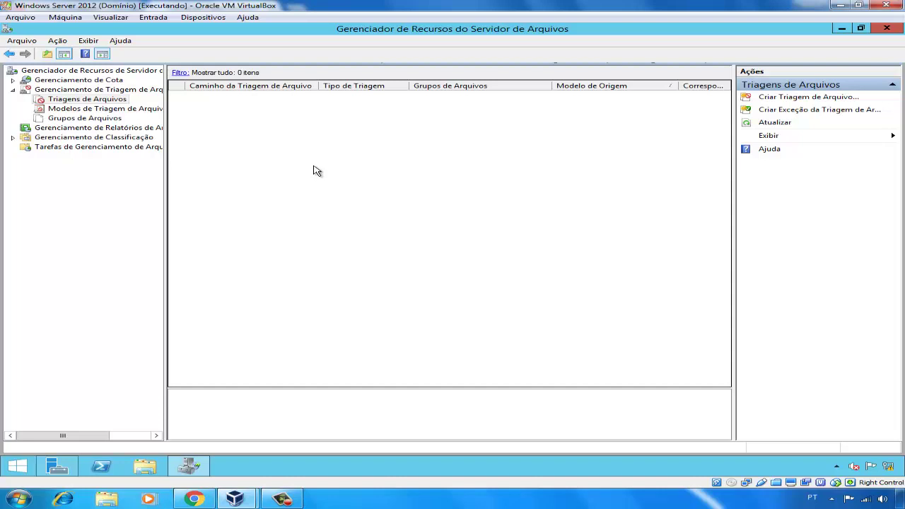
right_click(315, 135)
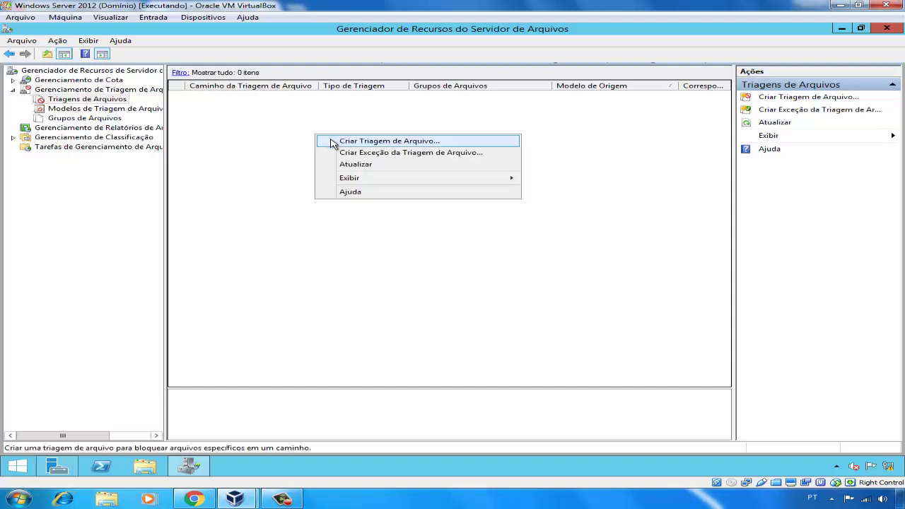
left_click(332, 143)
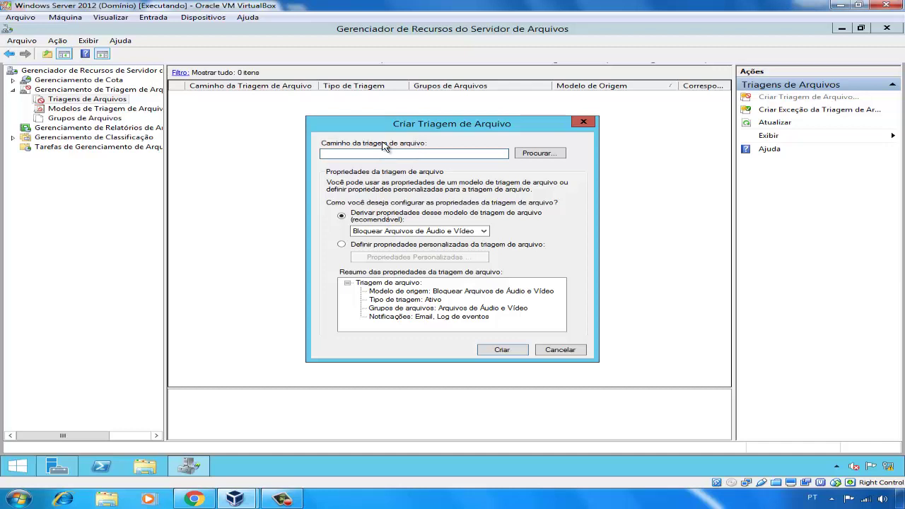
left_click(537, 155)
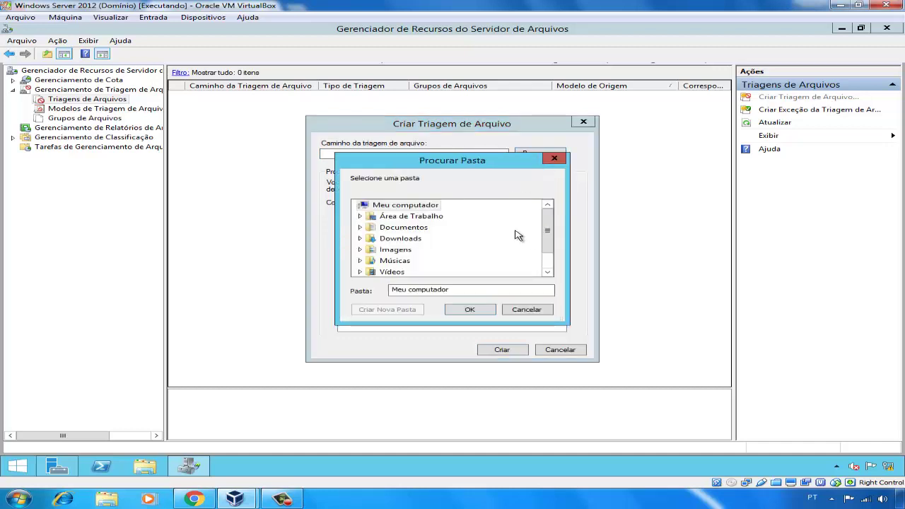
left_click_drag(545, 232, 546, 246)
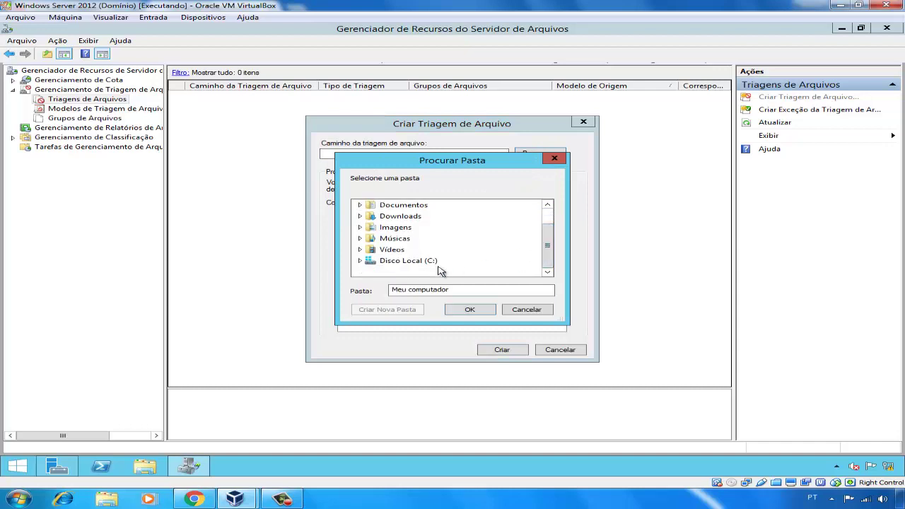
left_click(359, 261)
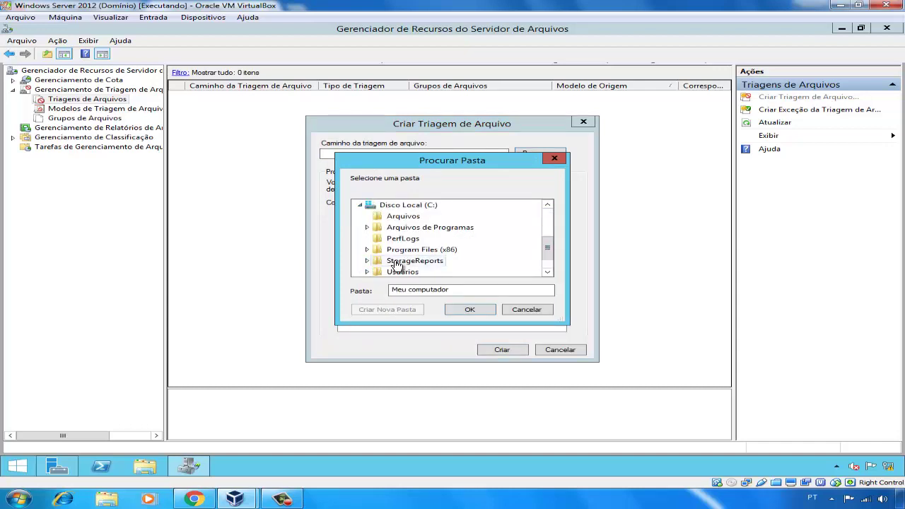
left_click(415, 218)
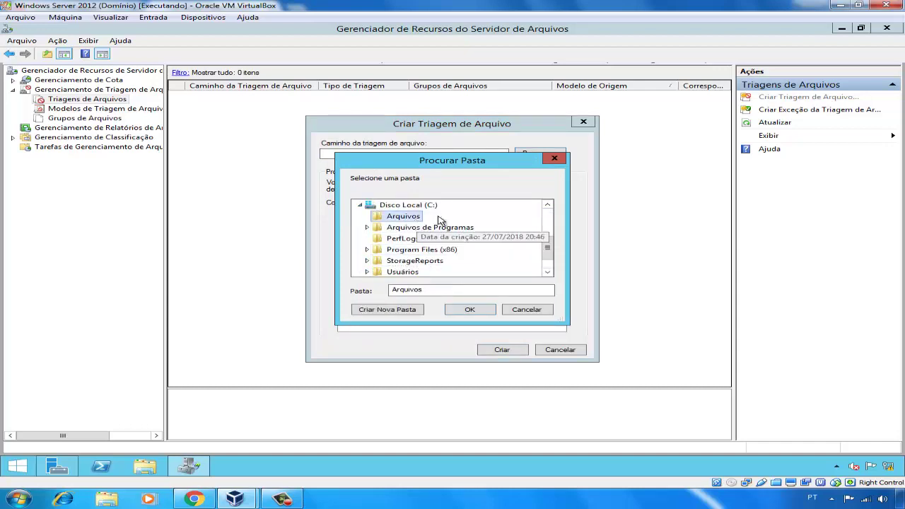
left_click(481, 309)
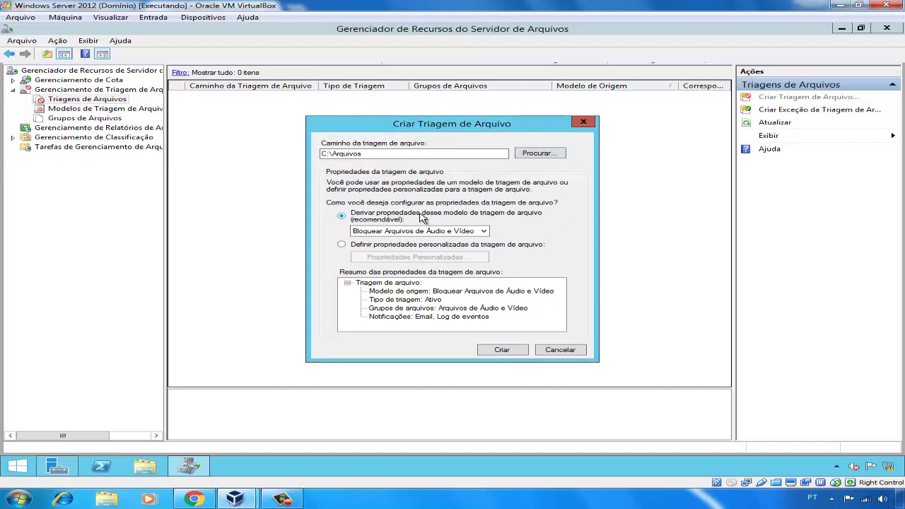
Derive the file screen's properties from the Bloquear Arquivos de Imagem template and create the screen.
left_click(420, 232)
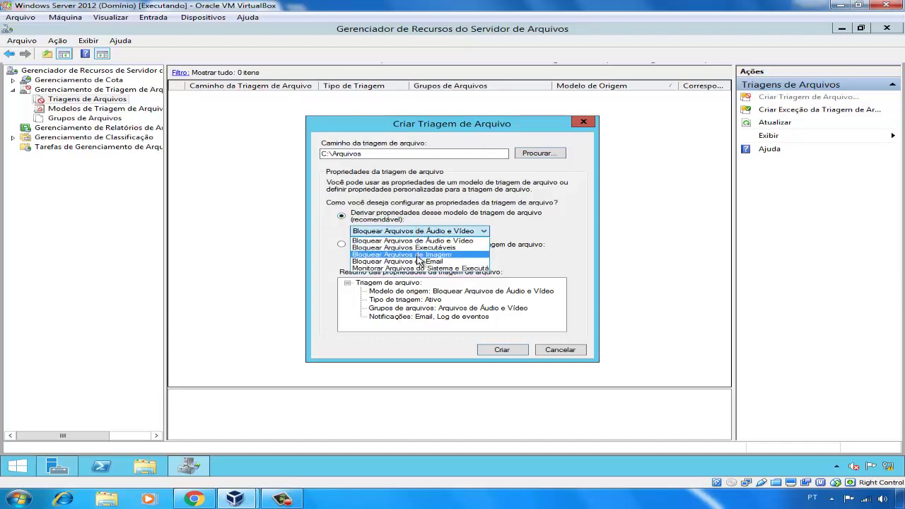
left_click(420, 254)
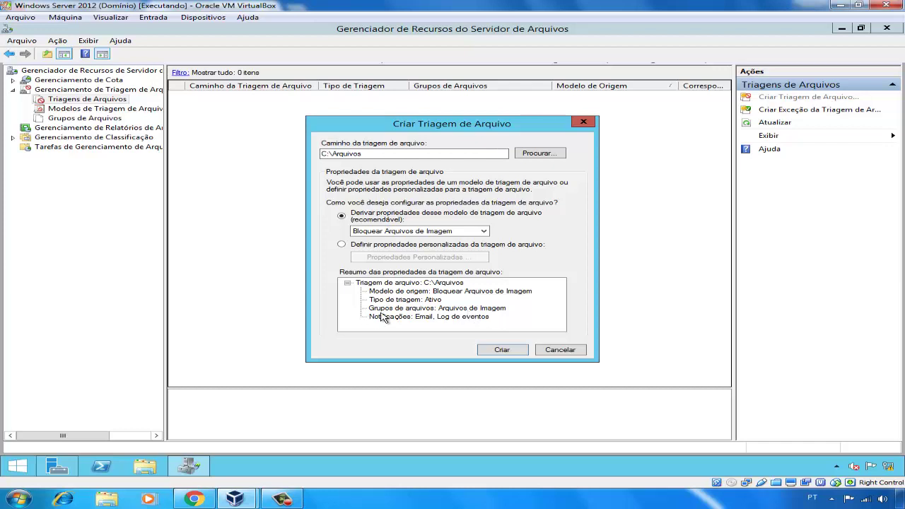
left_click(500, 351)
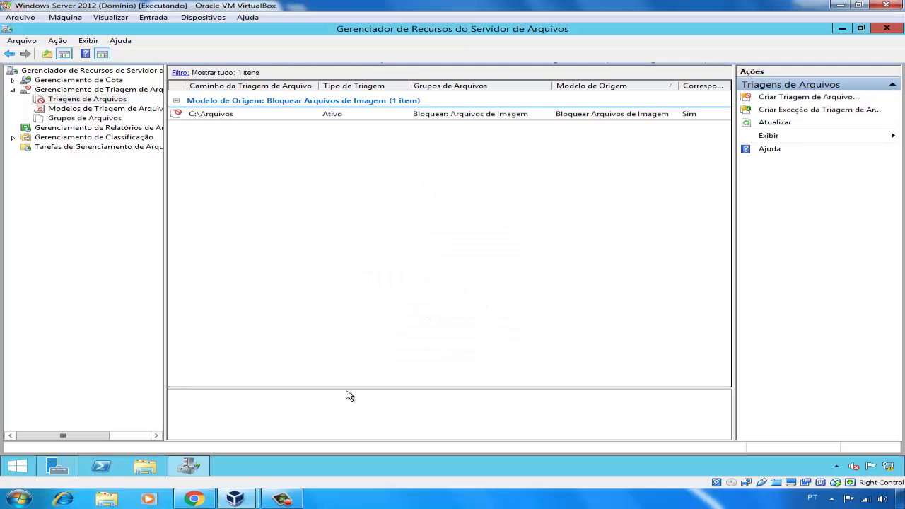
Switch to the Windows 10 virtual machine and sign in to the domain account with the account password.
mouse_move(240, 499)
left_click(194, 424)
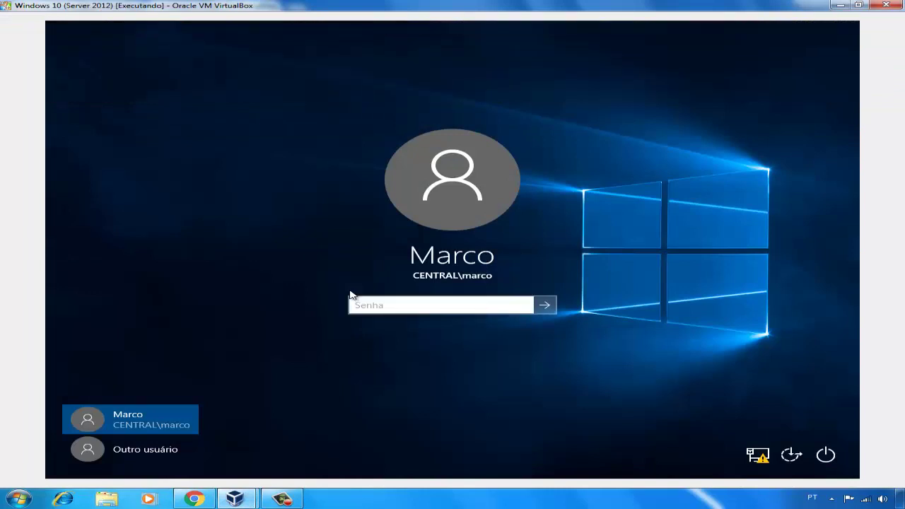
type("********")
key("Return")
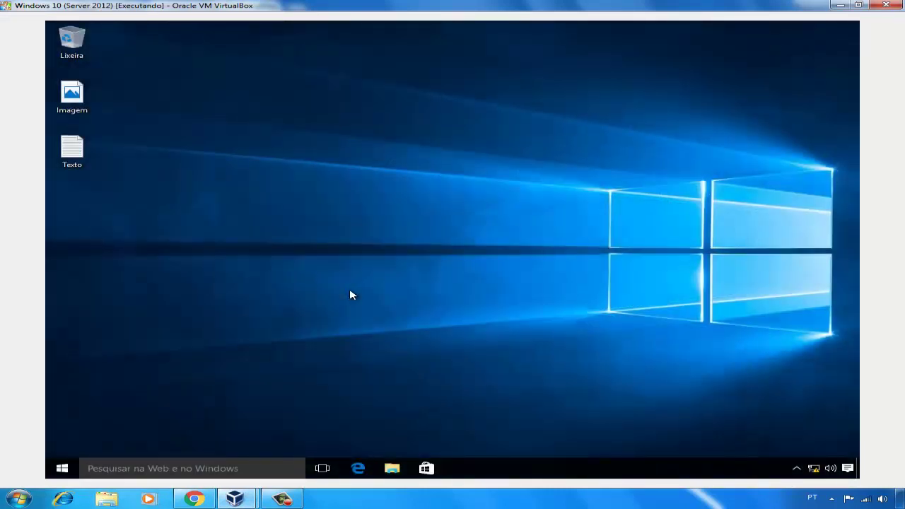
Open the Arquivos share on \\srv01 in File Explorer and move the window clear of the desktop files.
key("super+e")
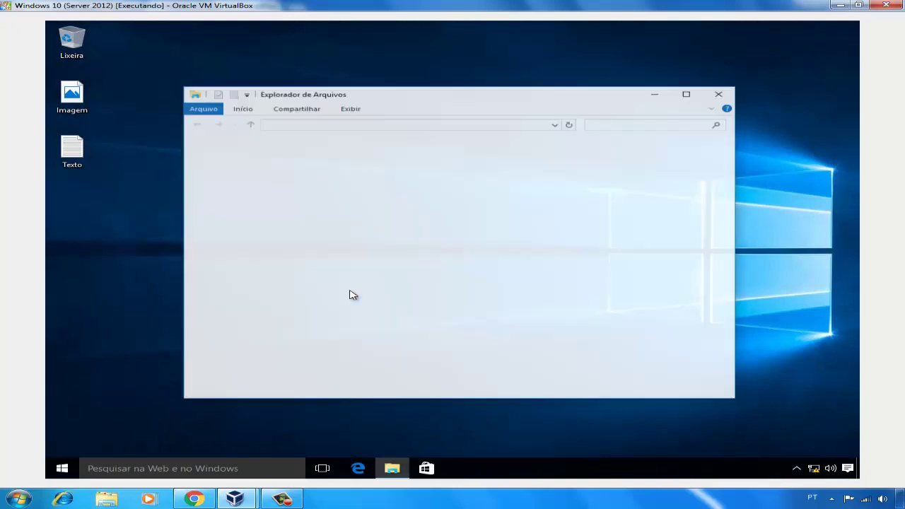
left_click(448, 124)
type("\\\\")
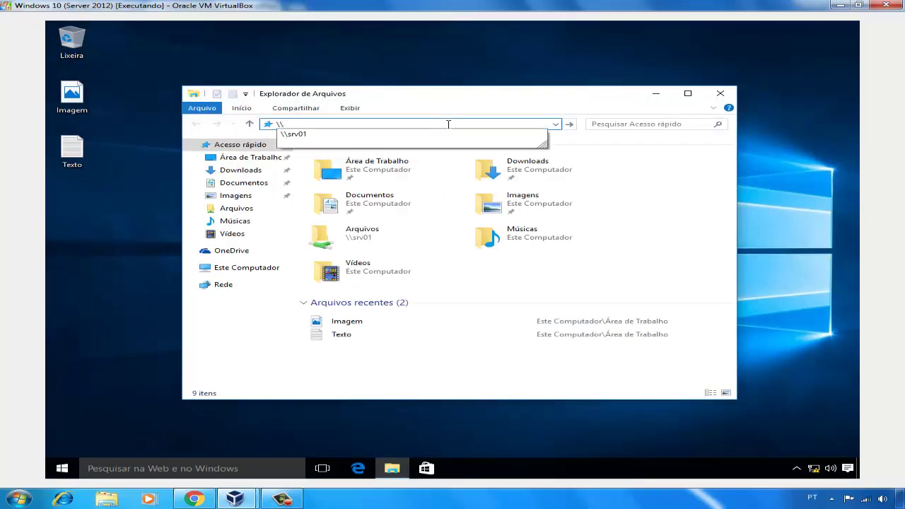
type("srv01")
key("Return")
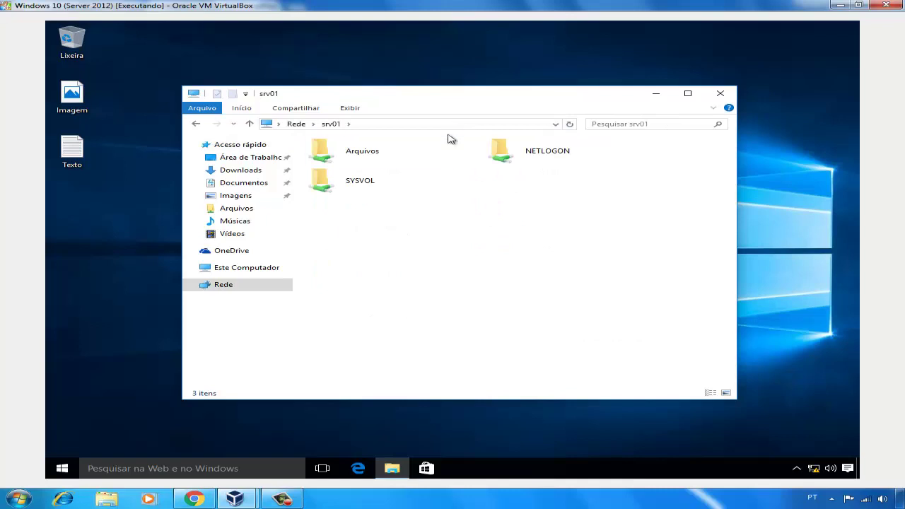
double_click(374, 153)
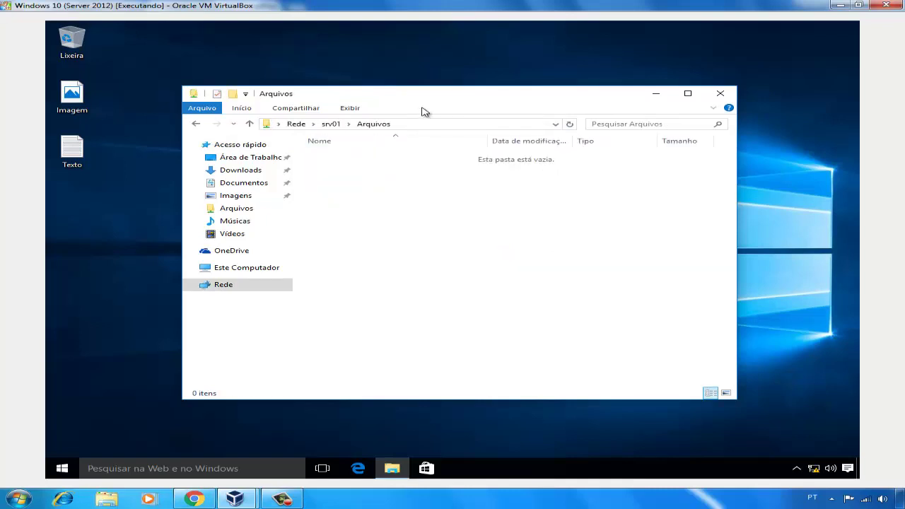
left_click_drag(434, 99, 513, 79)
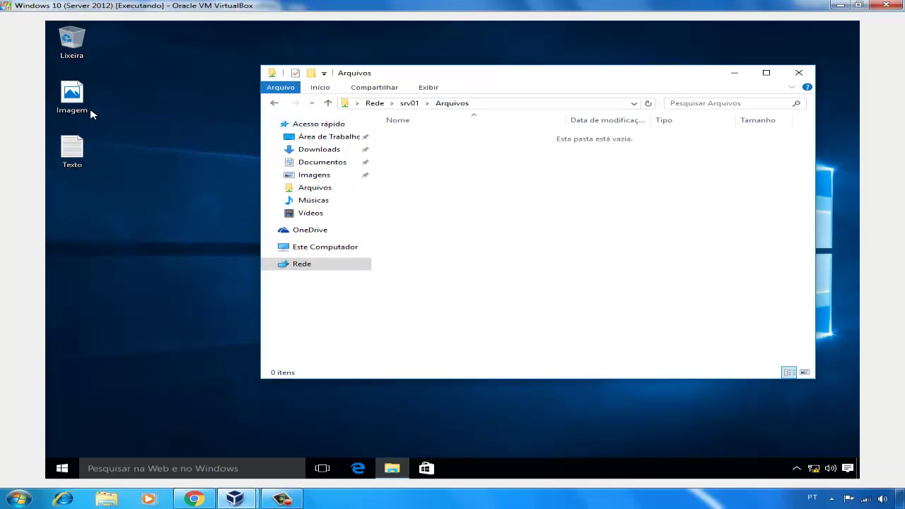
Copy the Texto file from the desktop into the Arquivos share on srv01.
left_click(78, 150)
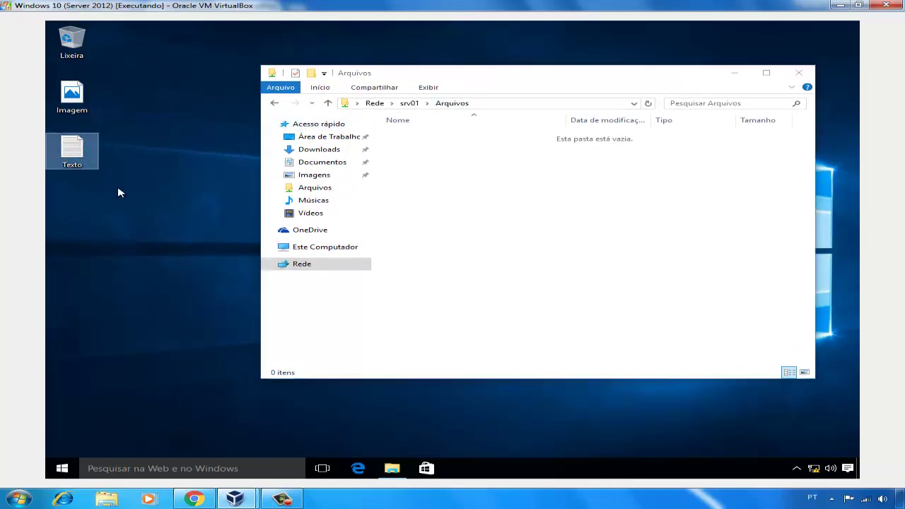
left_click(559, 219)
key("ctrl+v")
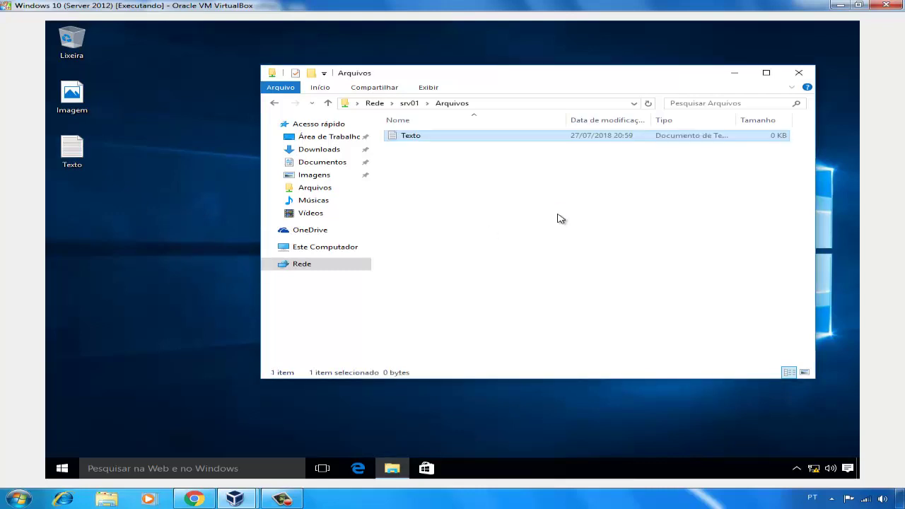
Try to copy the Imagem file from the desktop into the Arquivos share to test the image screen.
left_click(90, 108)
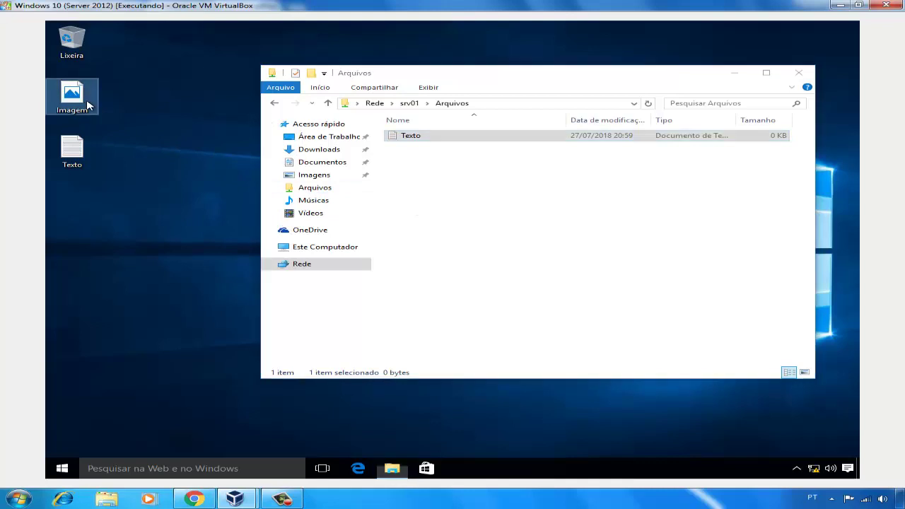
left_click(524, 262)
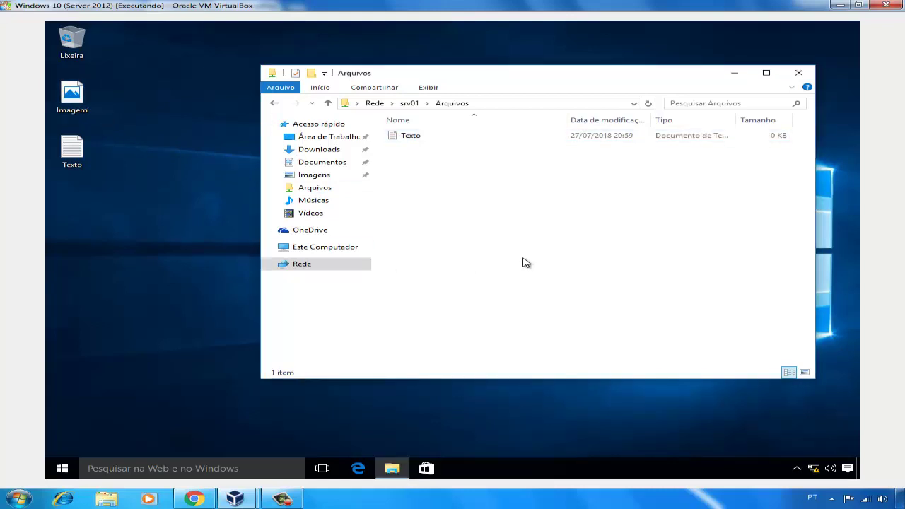
key("ctrl+v")
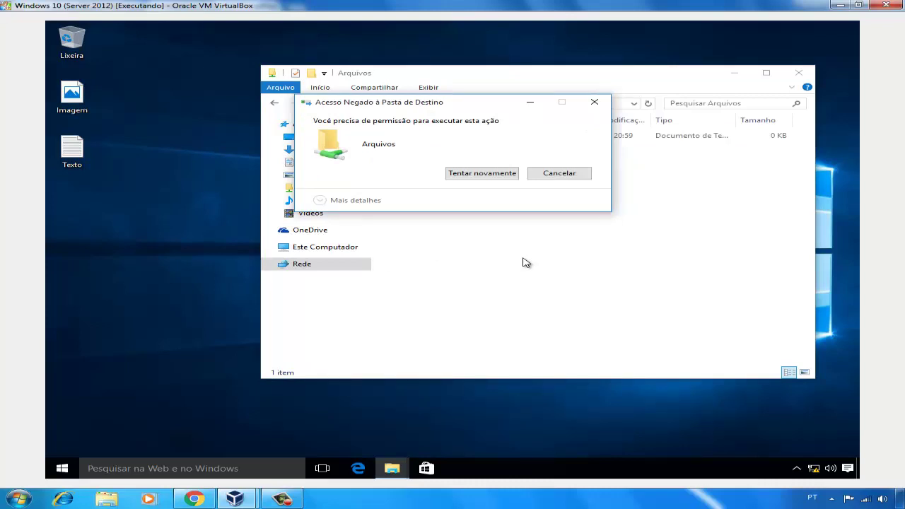
left_click(565, 182)
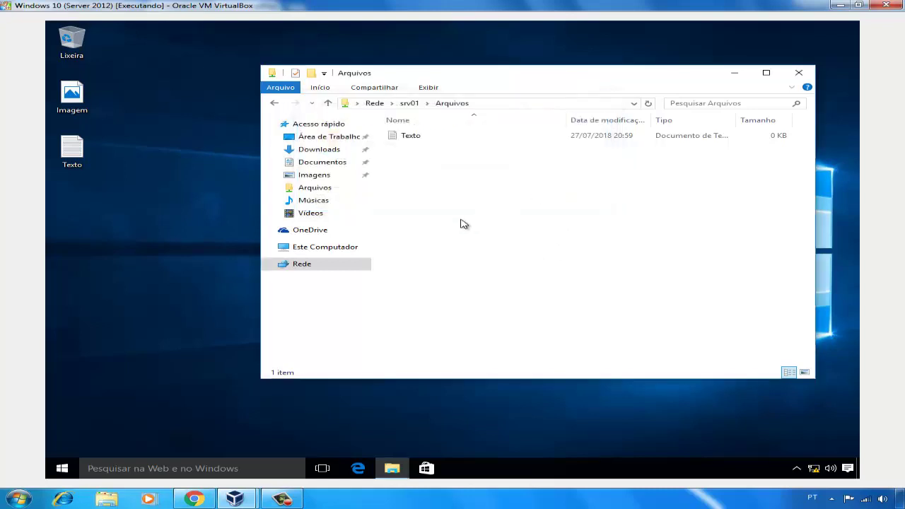
Switch to the Windows Server 2012 virtual machine and delete the file screen on C:\Arquivos.
mouse_move(249, 499)
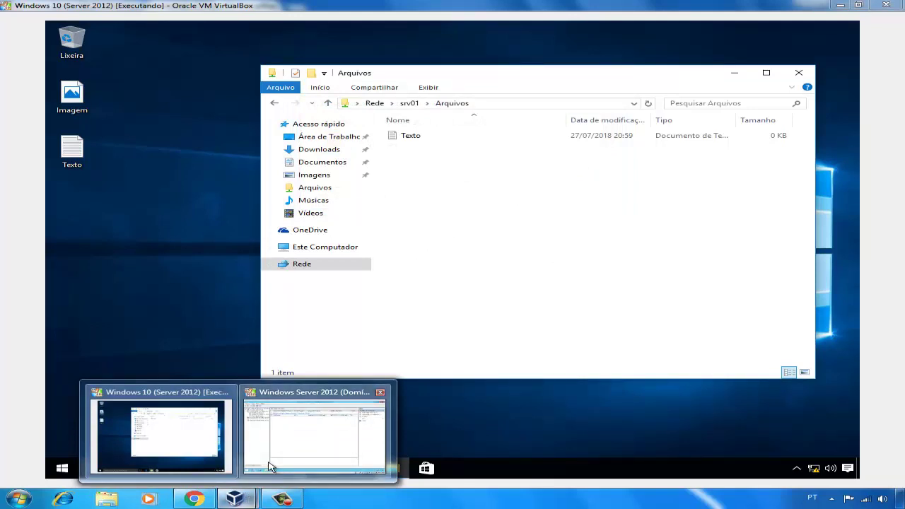
left_click(315, 431)
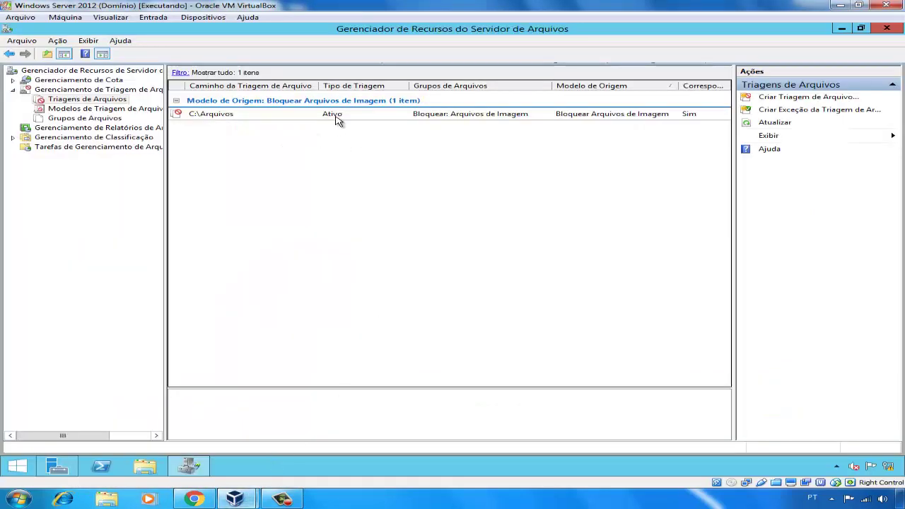
right_click(337, 115)
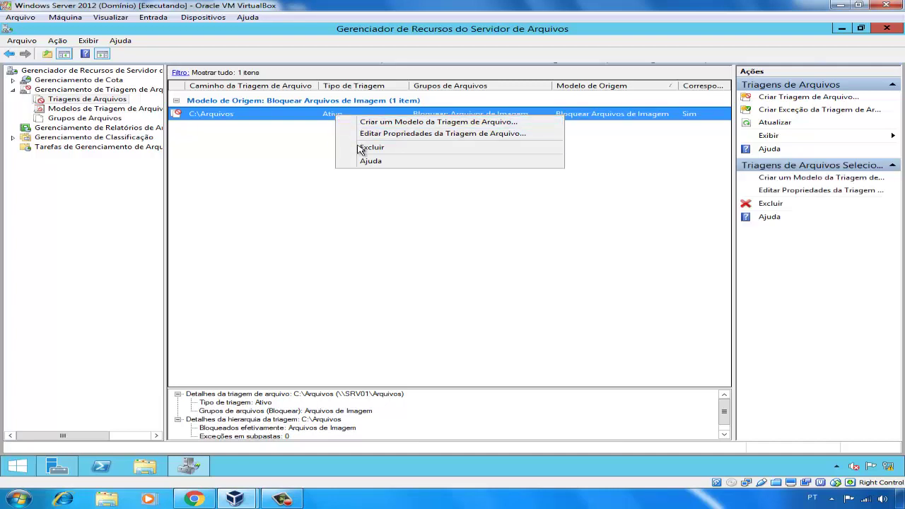
left_click(364, 148)
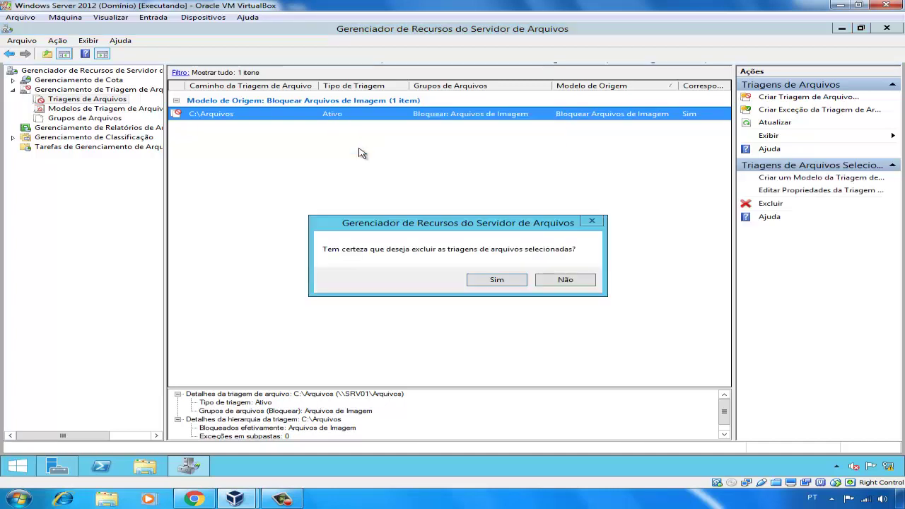
left_click(487, 282)
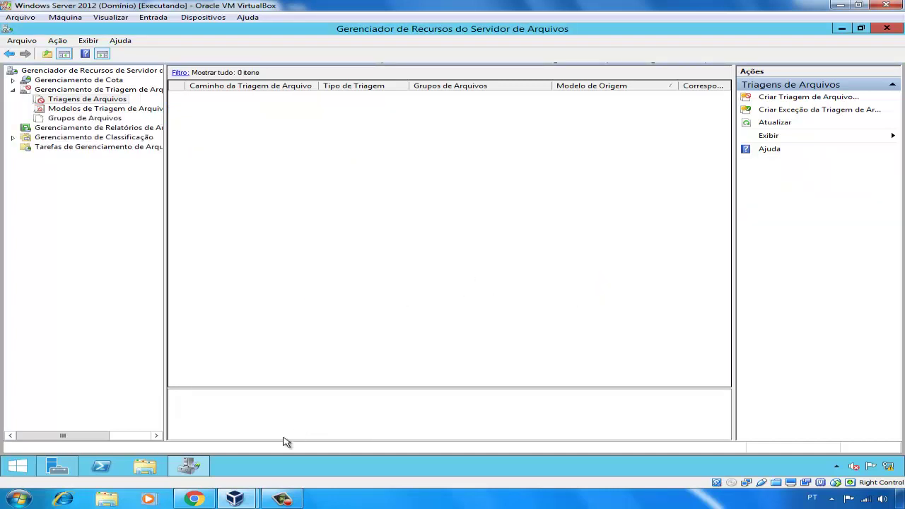
Switch back to the Windows 10 virtual machine and copy the desktop's Imagem file into the Arquivos share.
left_click(237, 498)
left_click(183, 433)
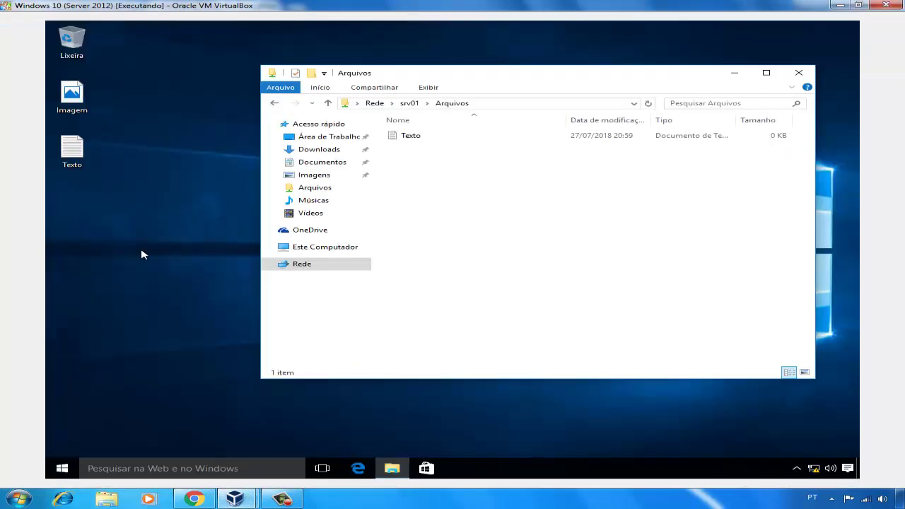
left_click(80, 112)
left_click(503, 247)
key("ctrl+v")
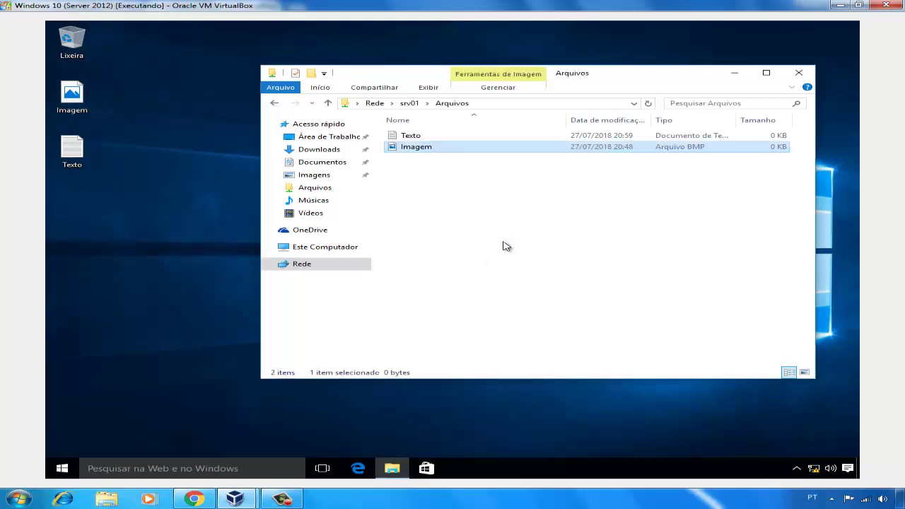